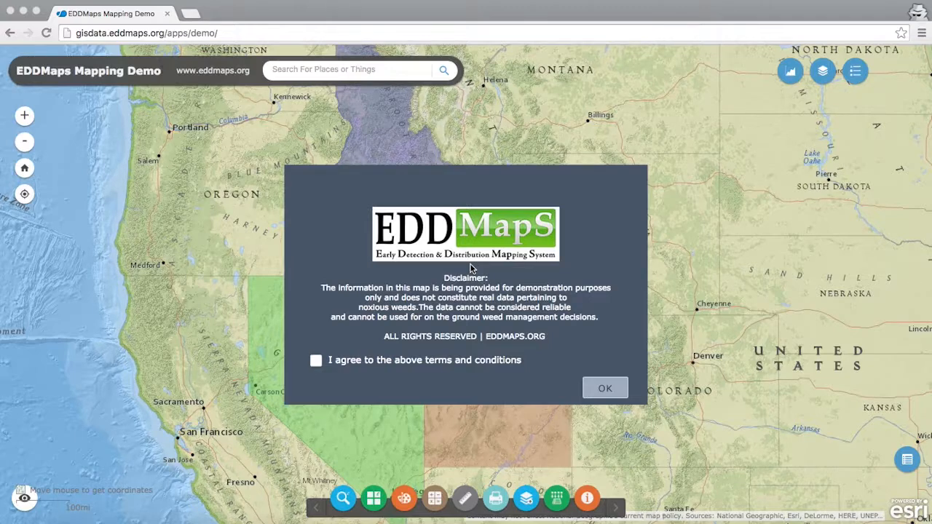
Step: Accept the map disclaimer and show the EDDMapS Weed Points layer in place of the Hot Spots- Weed Reports layer
left_click(316, 363)
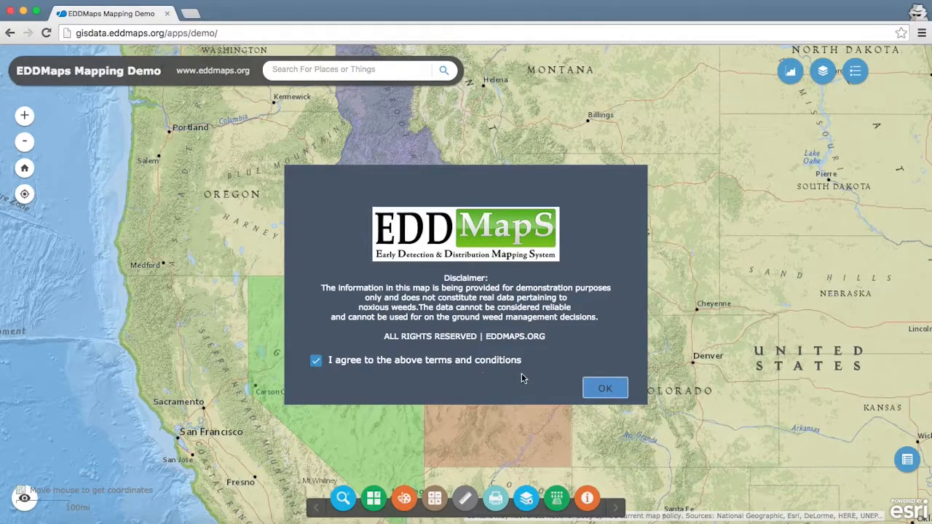
left_click(604, 388)
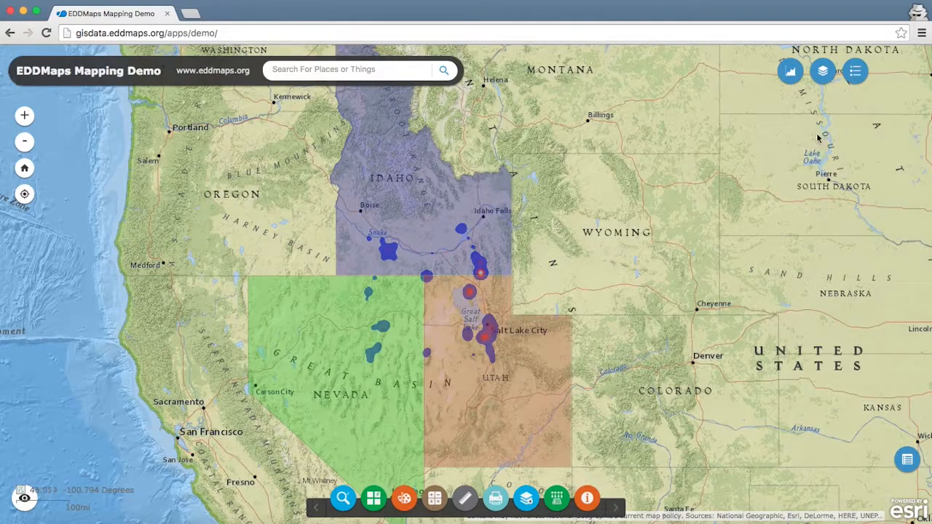
left_click(824, 73)
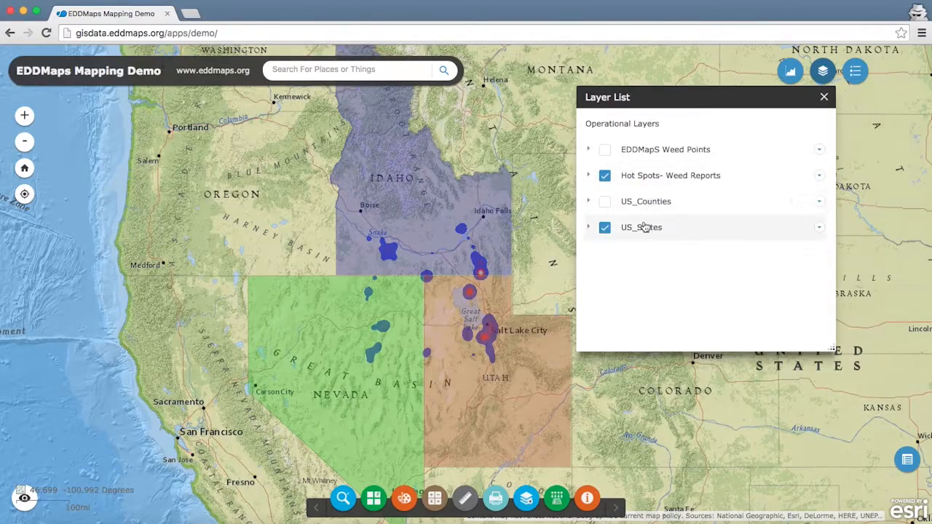
left_click(605, 177)
left_click(604, 150)
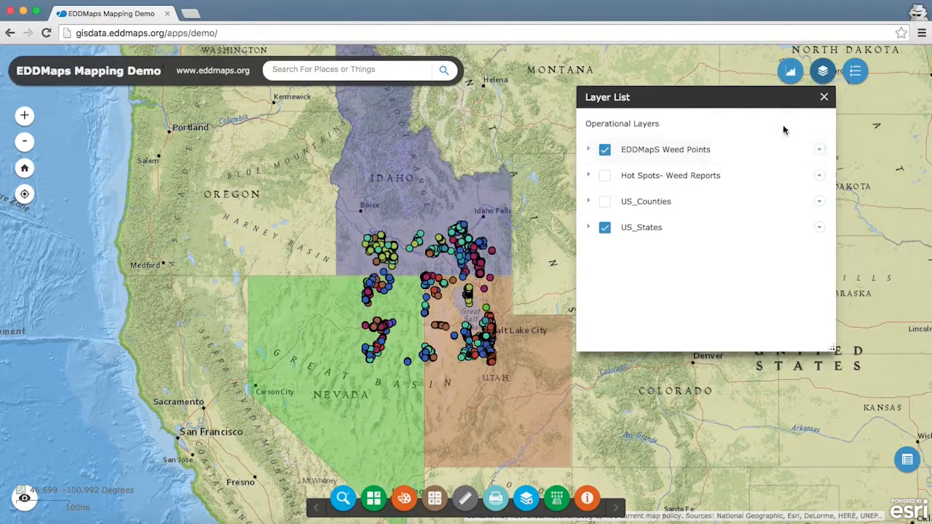
left_click(825, 98)
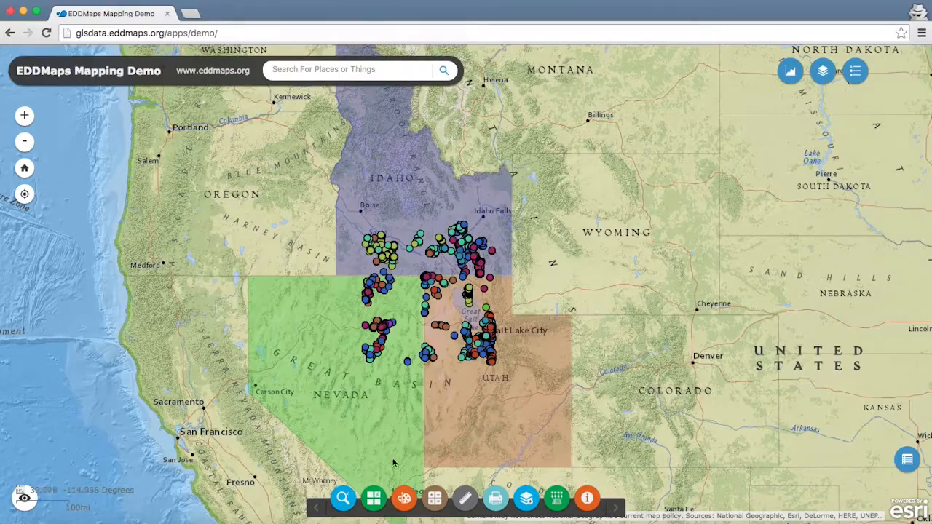
Step: Set up a data search by value on the US_Counties layer with the county name Davis
left_click(344, 498)
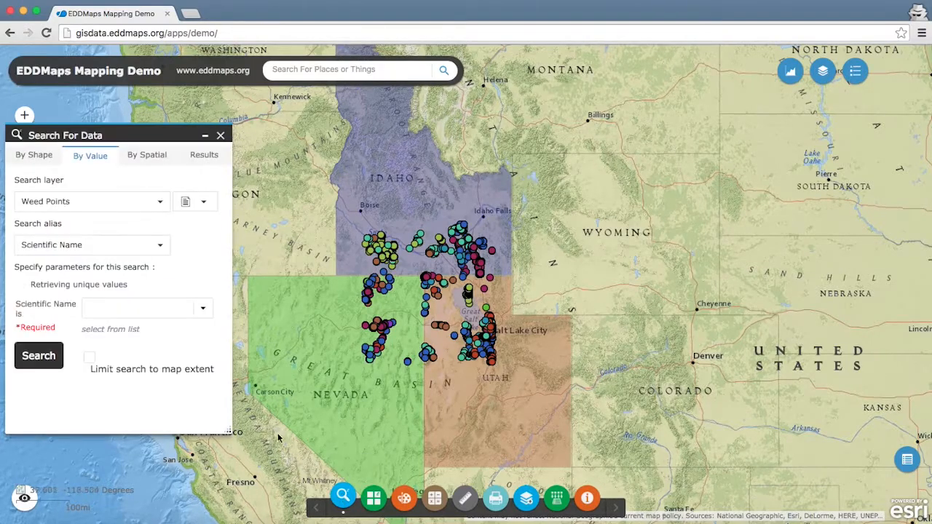
left_click(162, 203)
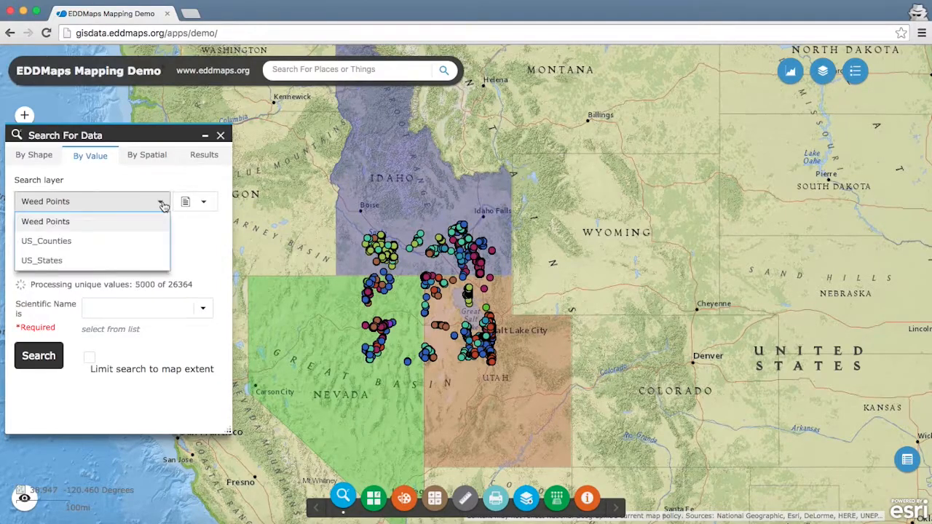
left_click(110, 239)
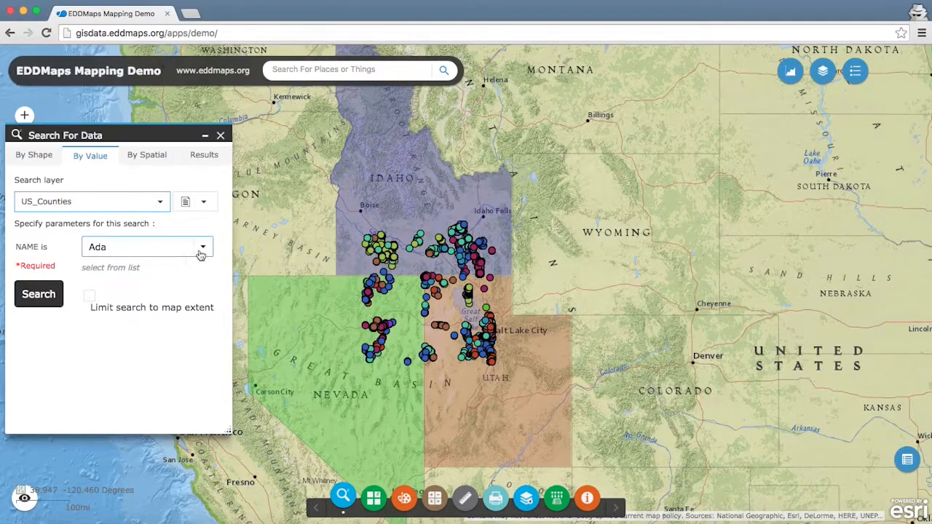
left_click(204, 248)
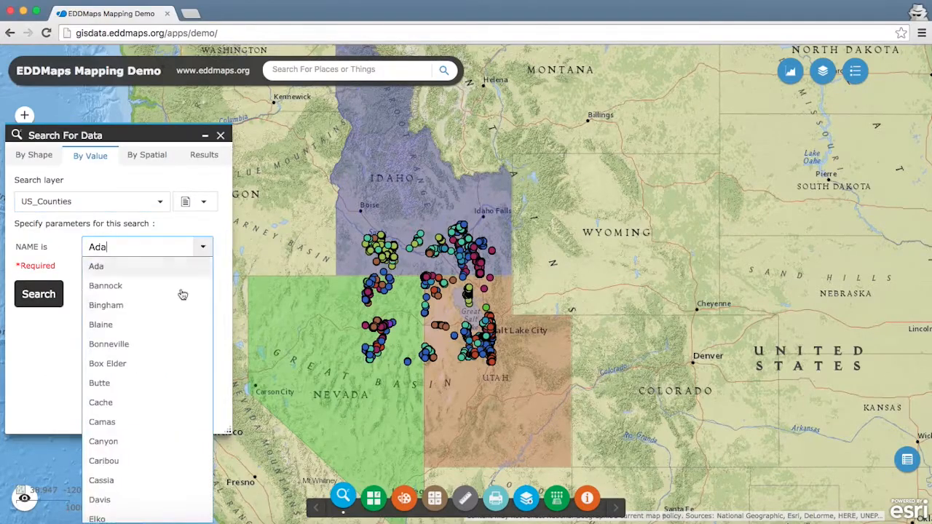
left_click(99, 500)
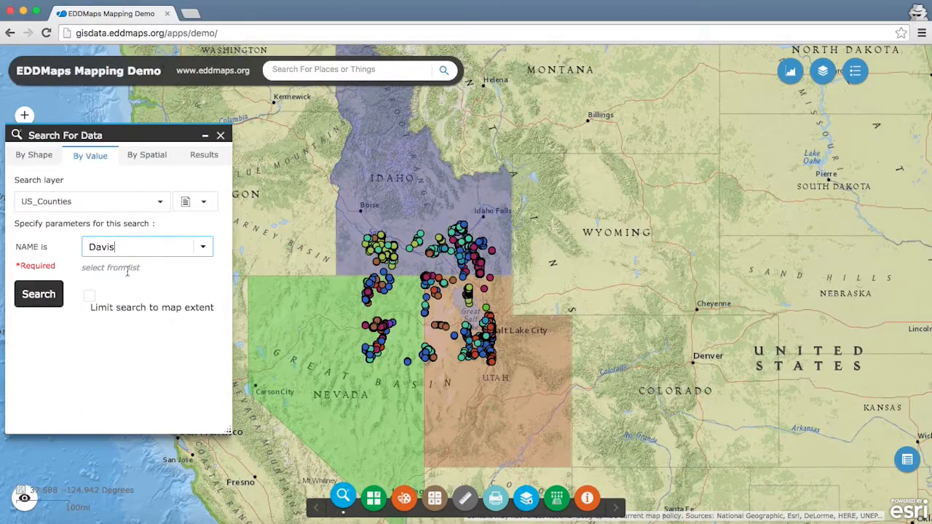
Step: Set the distance for the spatial search to 1 mile
left_click(145, 157)
left_click(71, 201)
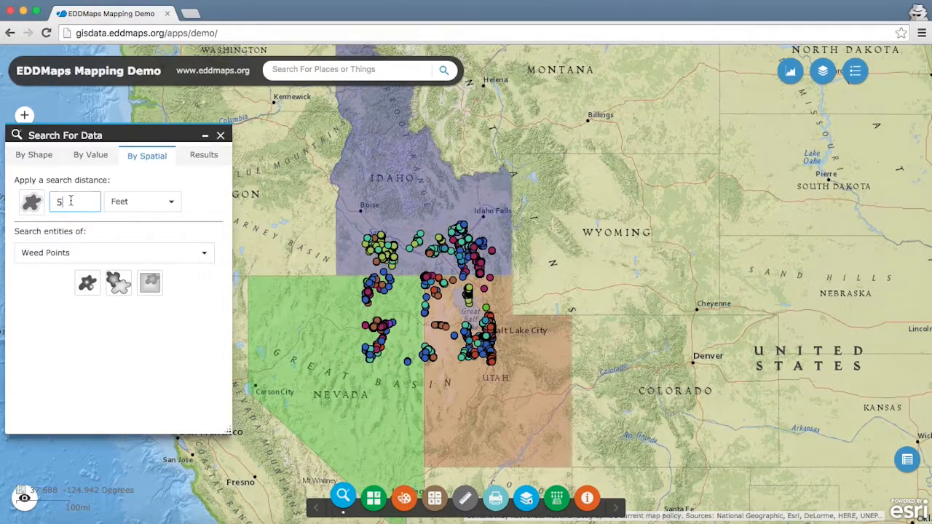
key("Tab")
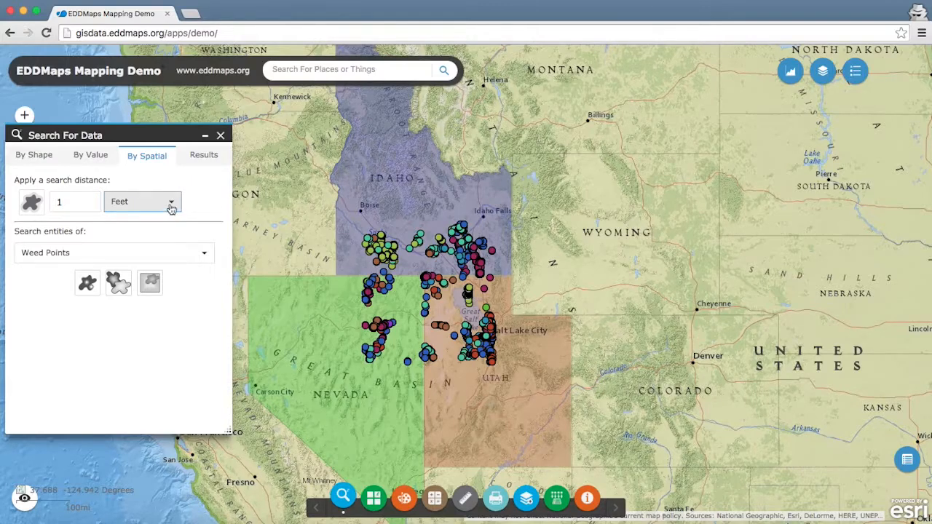
left_click(167, 203)
left_click(121, 241)
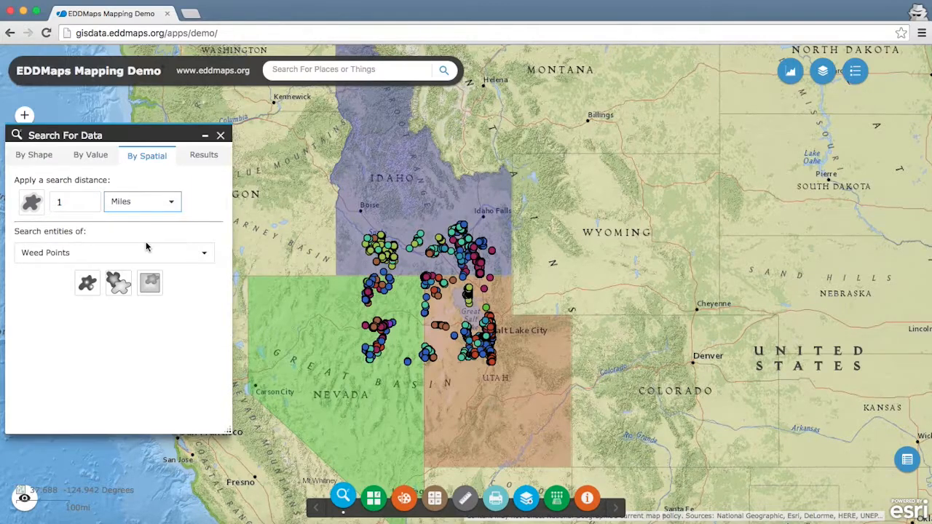
Step: Run the county search for Davis and apply the 1-mile buffer around the selected county
left_click(82, 158)
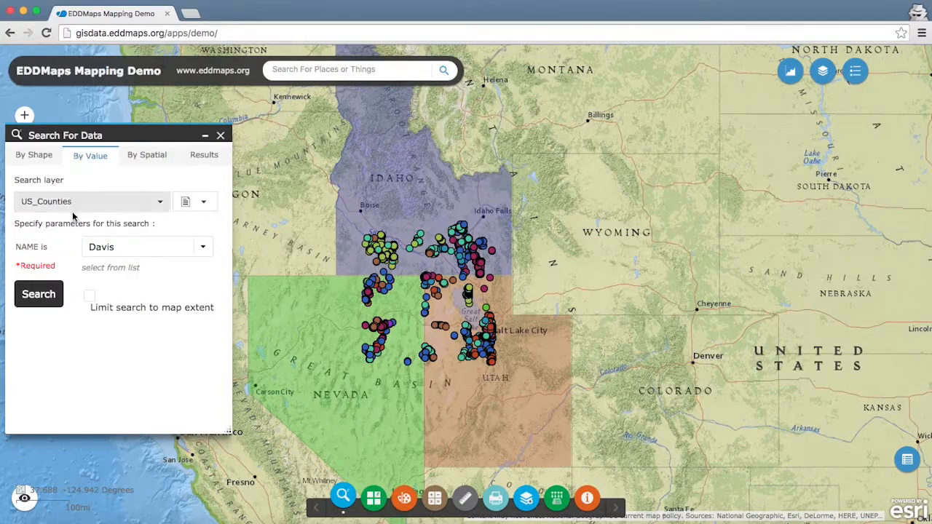
left_click(44, 298)
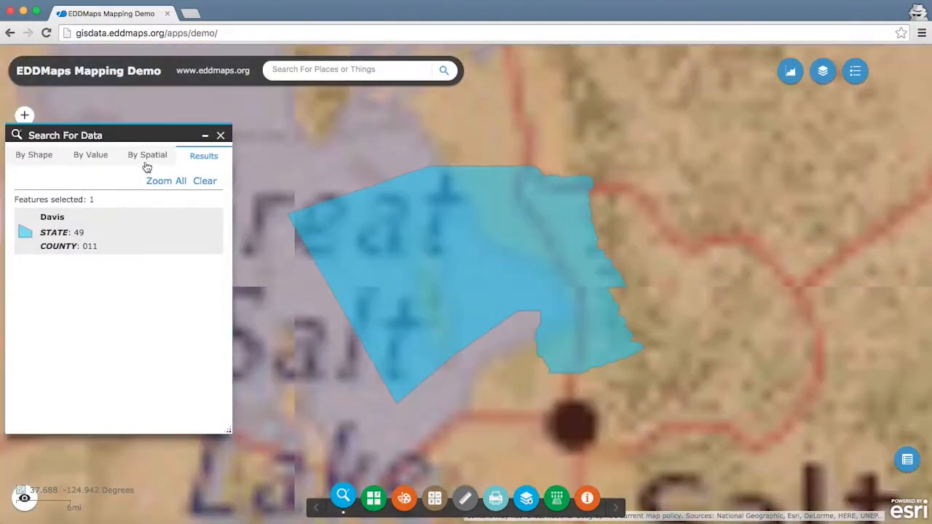
left_click(144, 155)
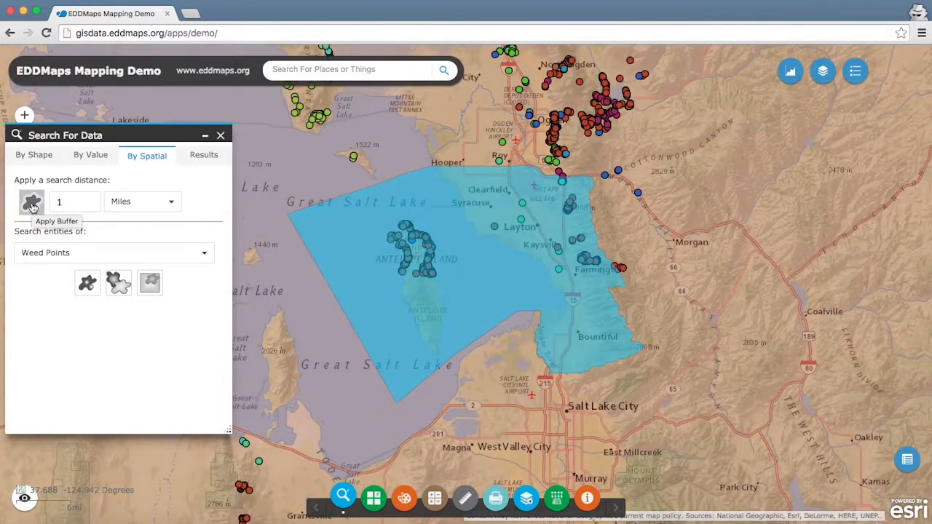
left_click(32, 205)
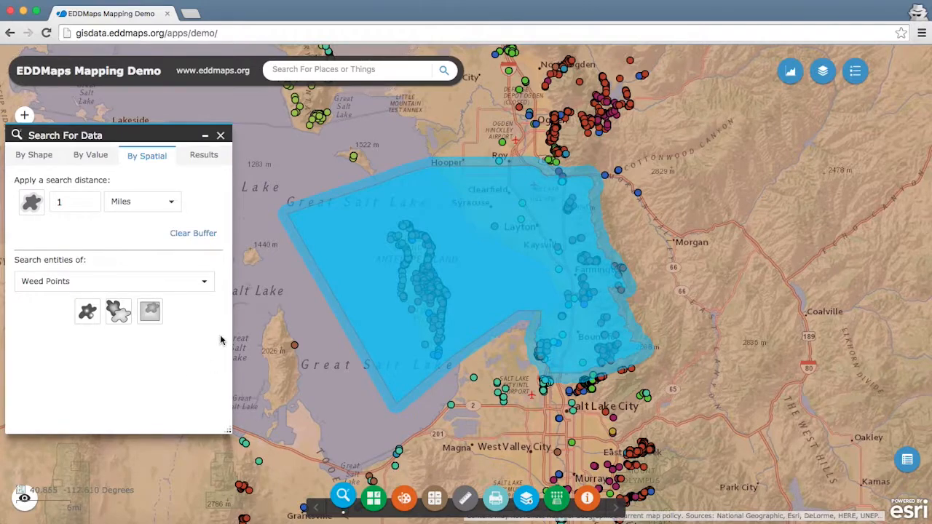
Step: Title the map "Davis All Weeds" and print it as a PDF in A3 Landscape layout
left_click(495, 500)
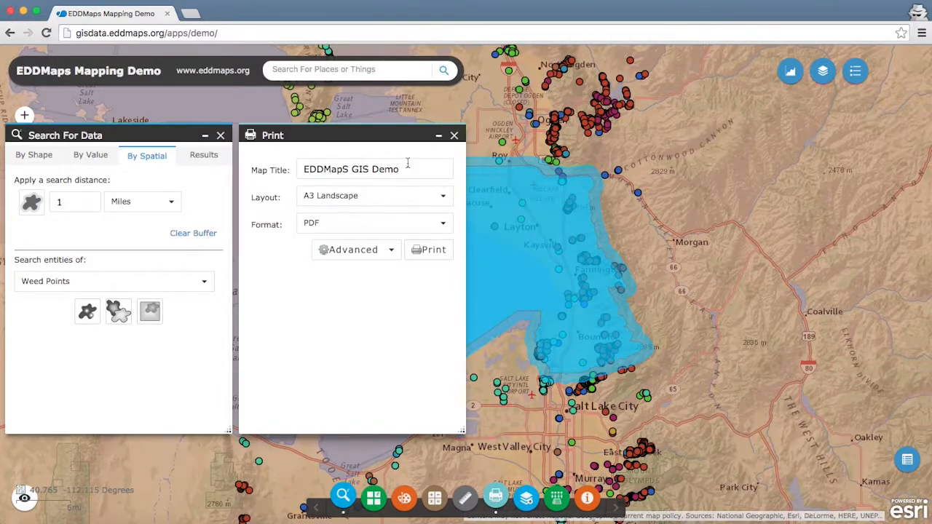
left_click_drag(401, 169, 290, 170)
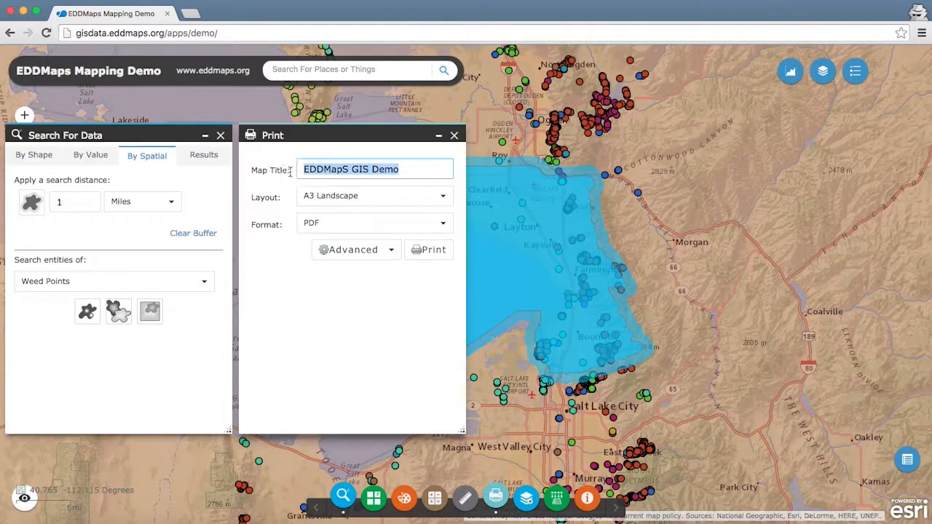
type("Davis All Weeds")
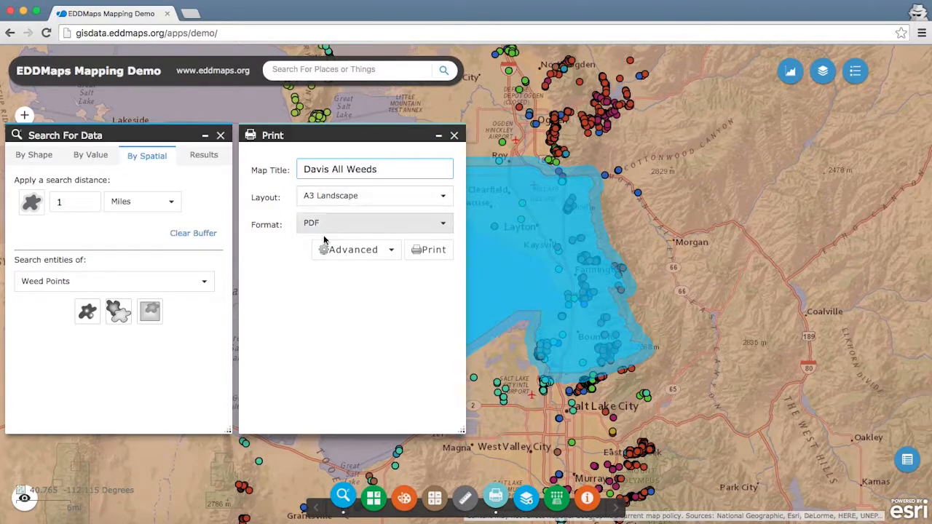
left_click(434, 252)
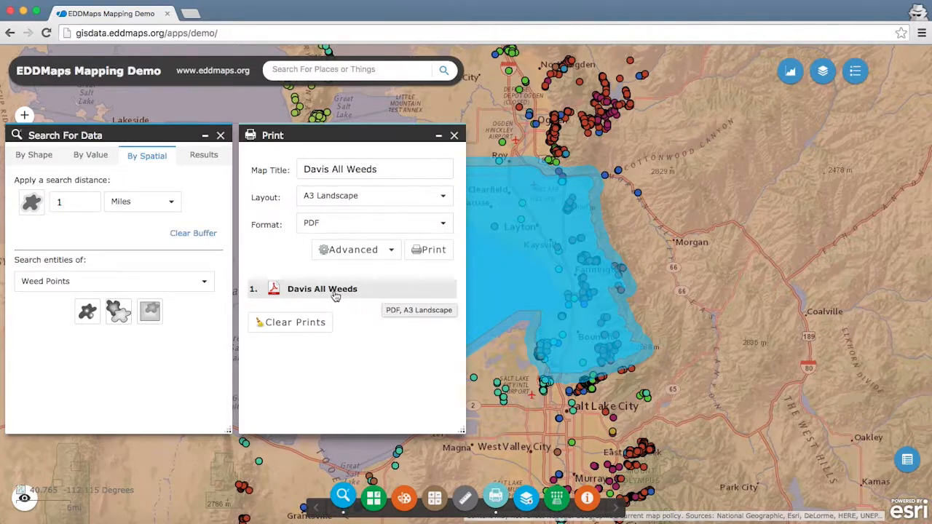
Step: Open the Davis All Weeds PDF, look over the printed map, and close both the PDF and the print tool
left_click(295, 292)
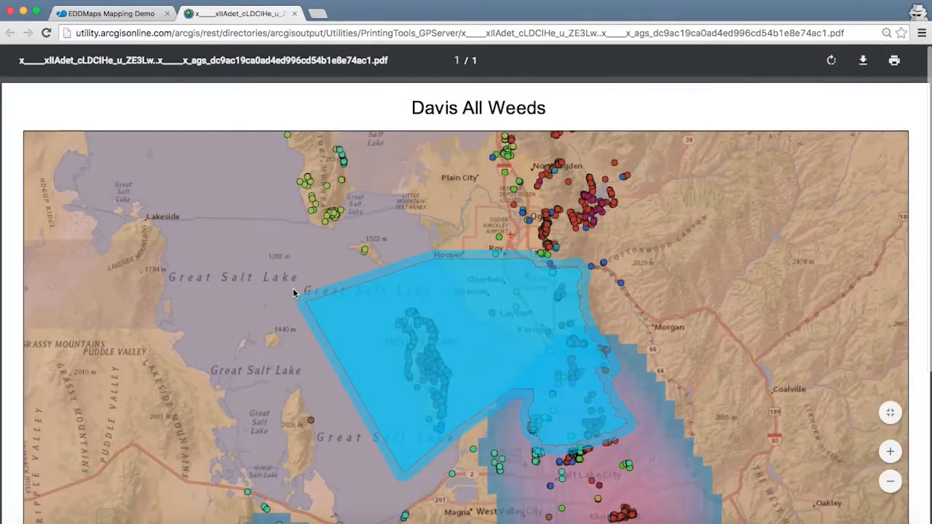
scroll(294, 294, "down", 5)
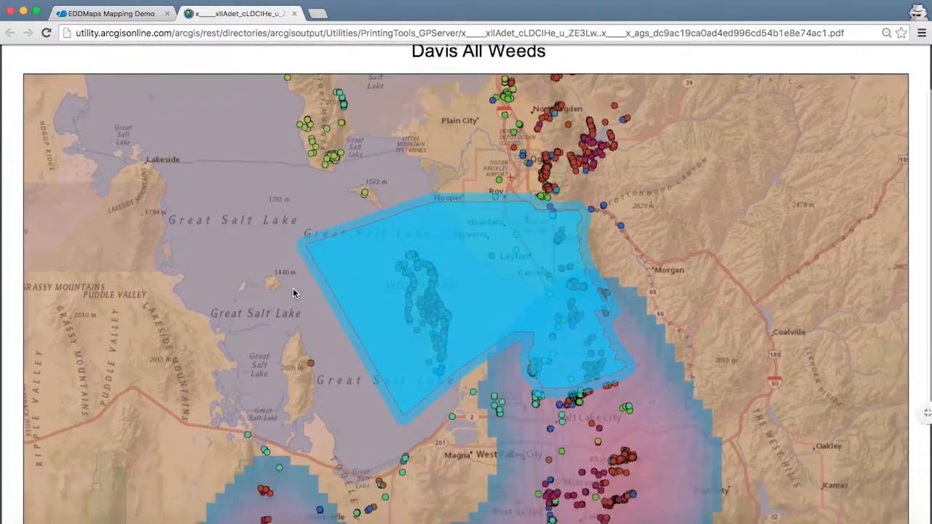
scroll(294, 294, "up", 3)
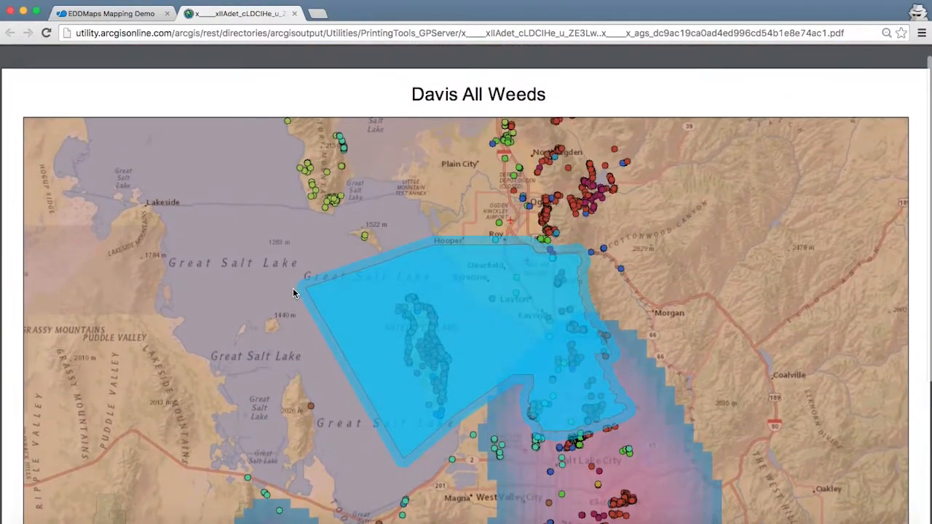
scroll(294, 293, "down", 2)
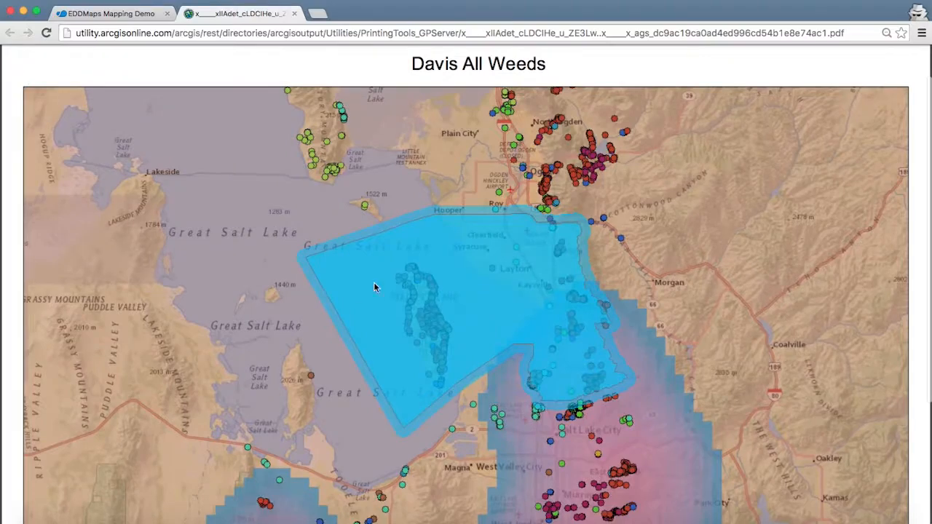
left_click(294, 13)
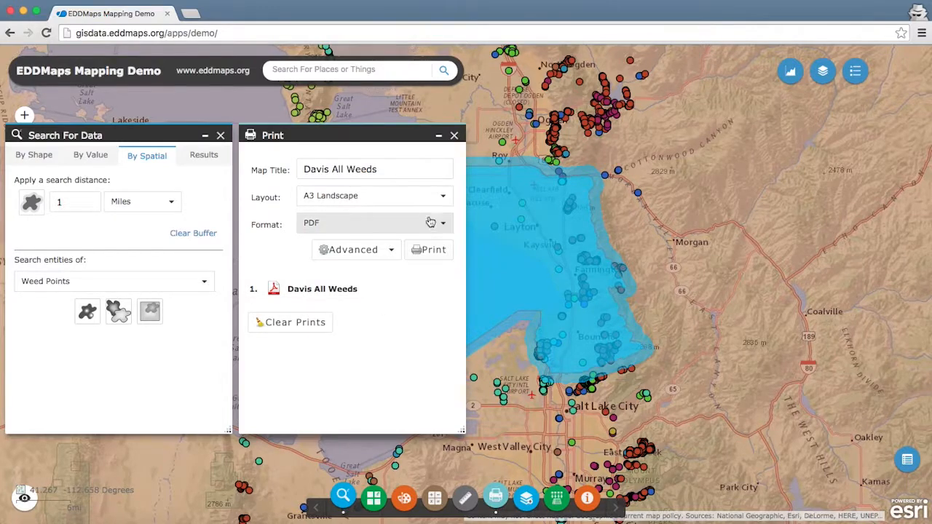
left_click(454, 138)
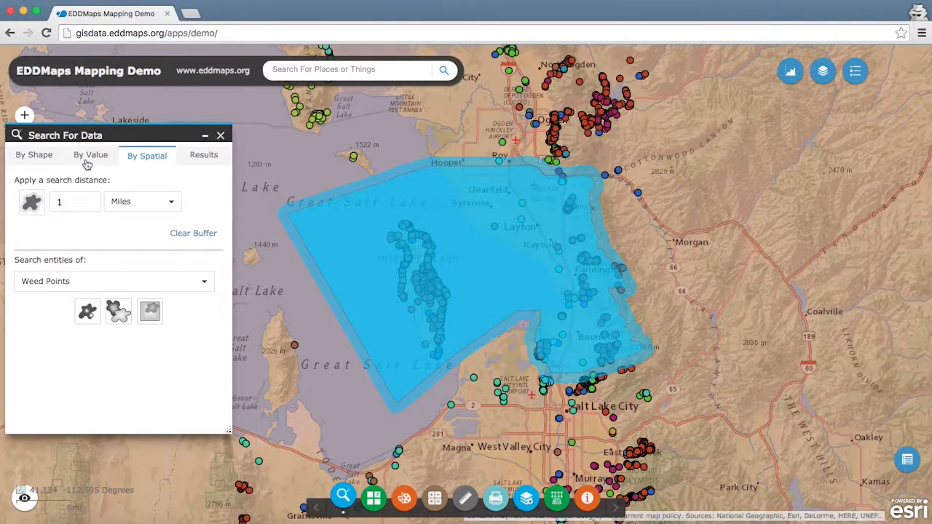
Step: Include the text query in the selection criteria of the search by shape
left_click(34, 156)
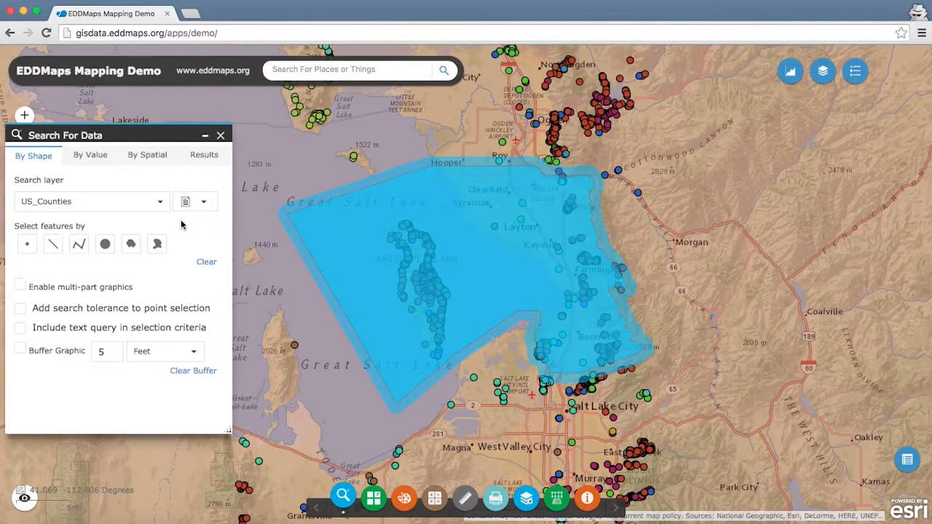
left_click(20, 329)
Step: Set the search by value to the Weed Points layer and have it add to the current results
left_click(87, 156)
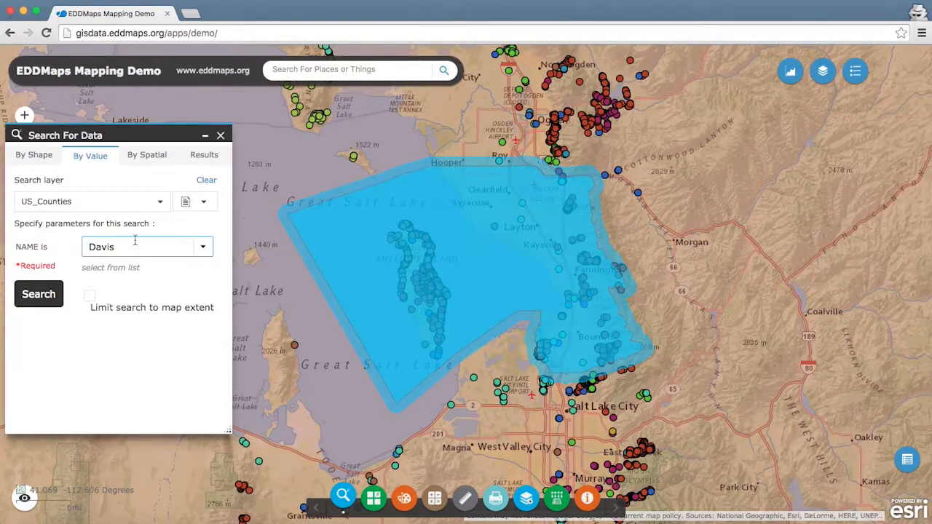
left_click(161, 202)
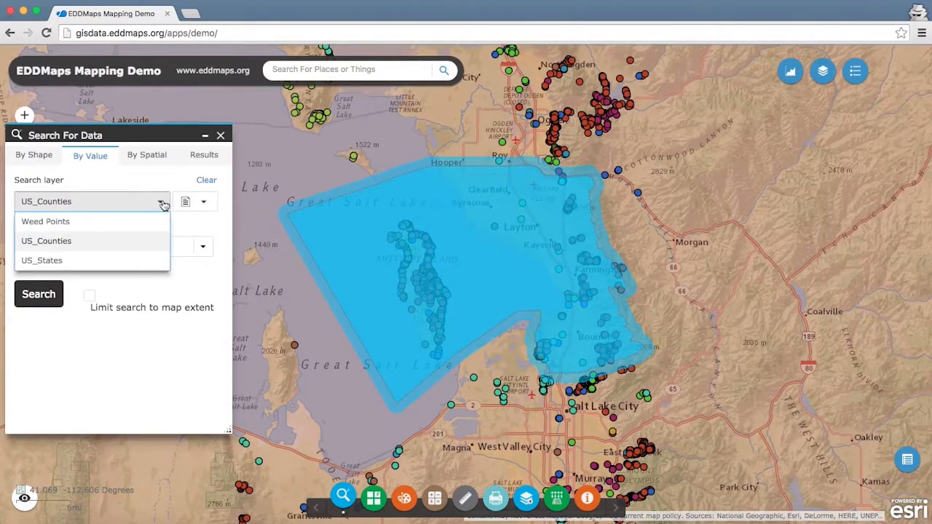
left_click(75, 223)
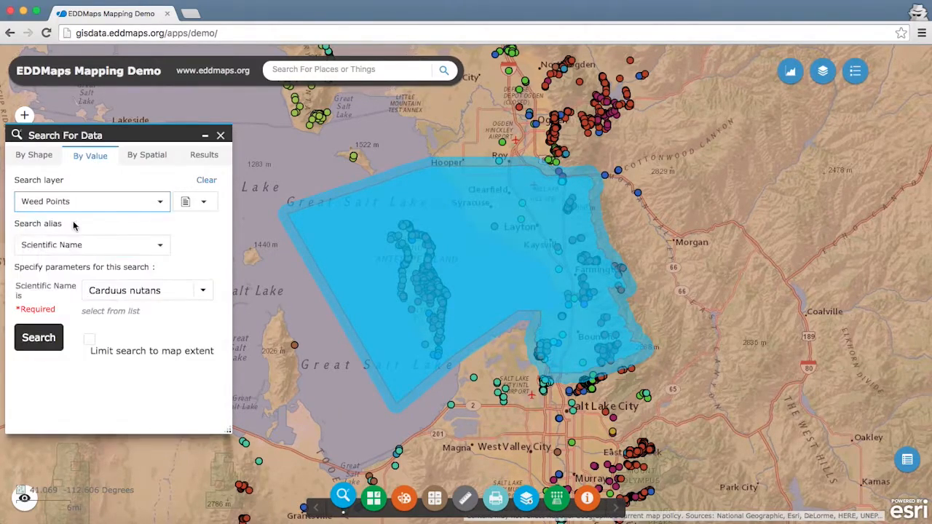
left_click(203, 203)
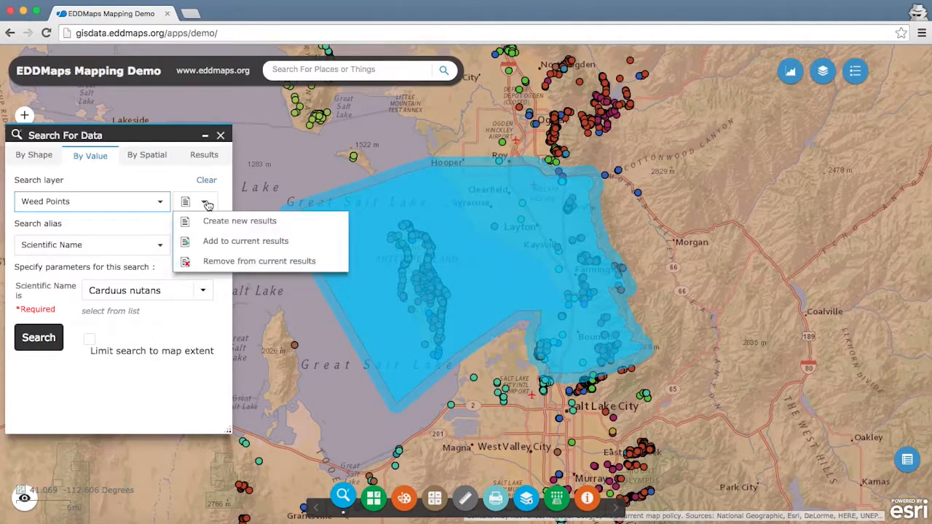
left_click(244, 243)
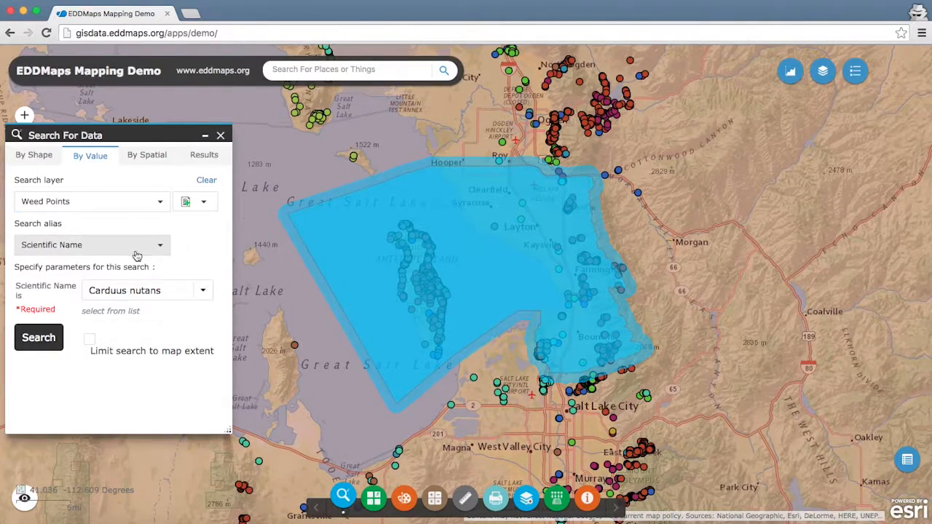
Step: Search the weed points by Weed Common Name and set the name to houndstongue
left_click(160, 248)
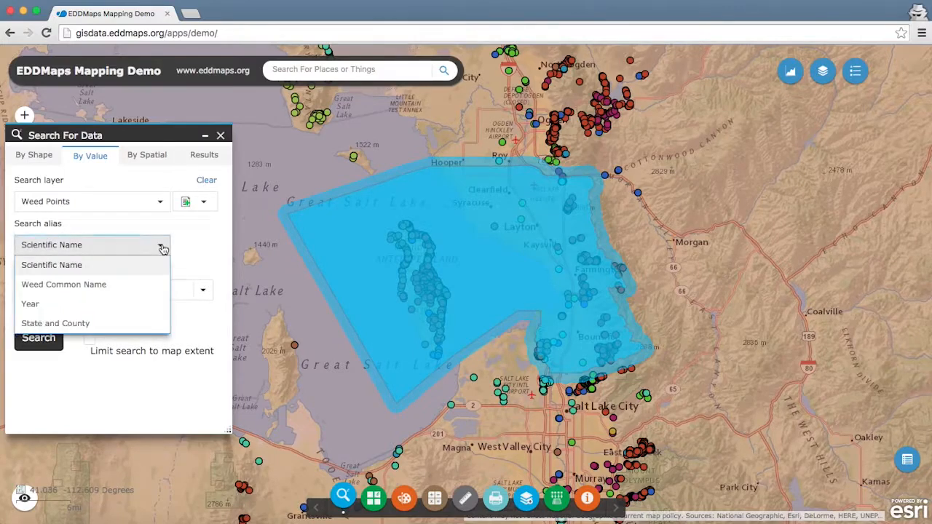
left_click(114, 282)
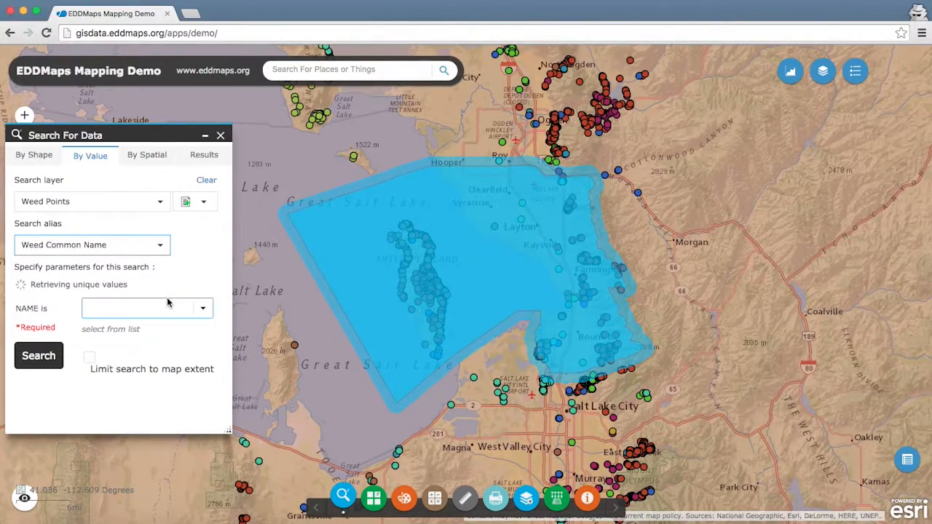
left_click(203, 311)
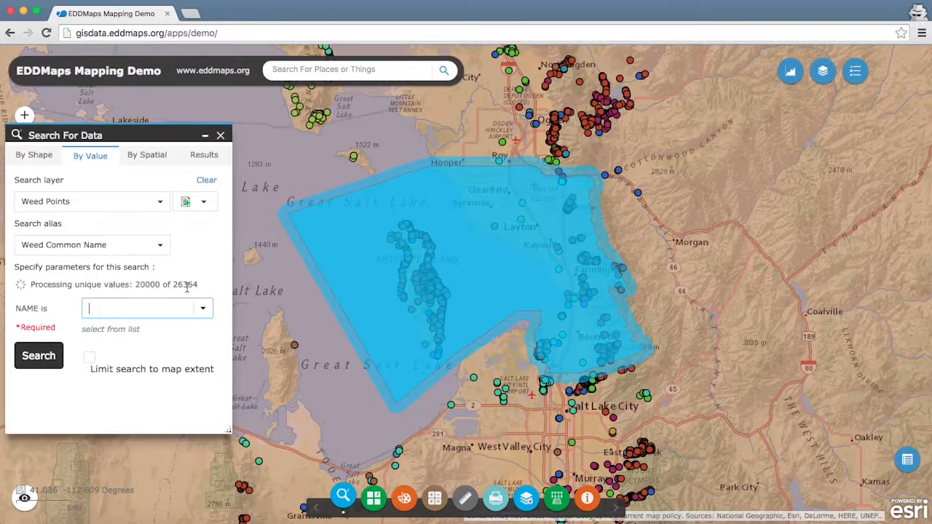
type("houndstongue")
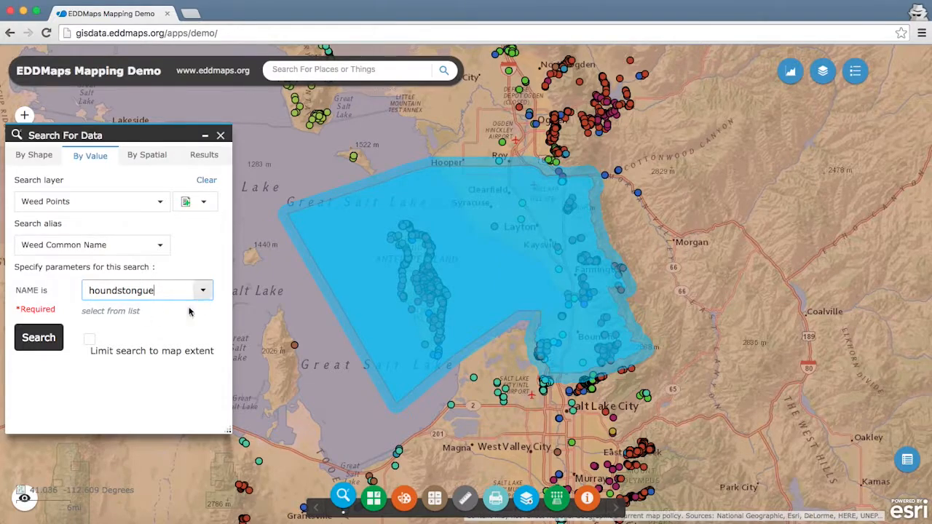
left_click(204, 291)
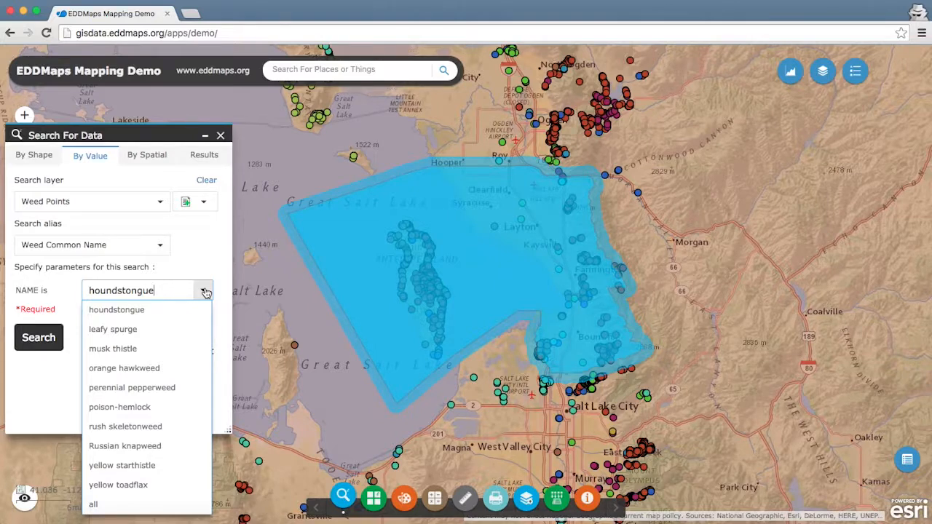
left_click(205, 292)
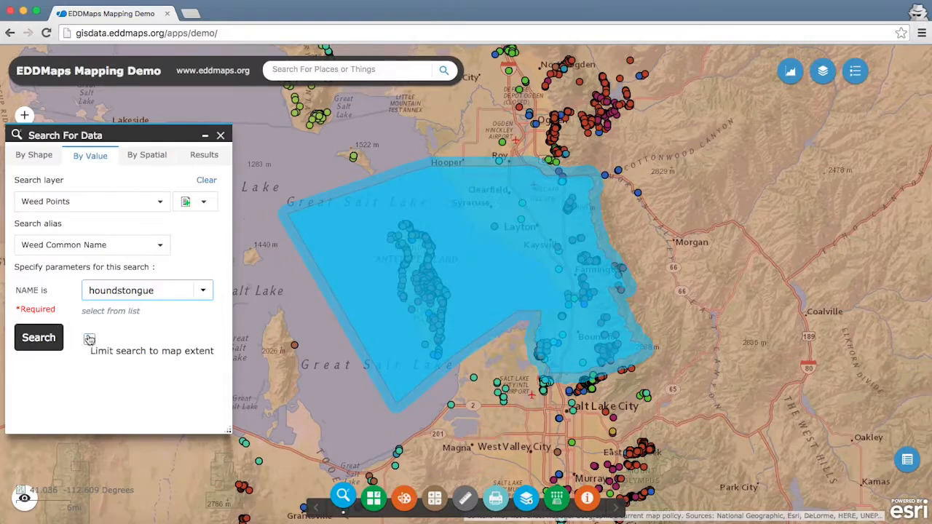
Step: Run a spatial search for Weed Points entirely contained in the 1-mile buffer, using the buffer graphics
left_click(151, 160)
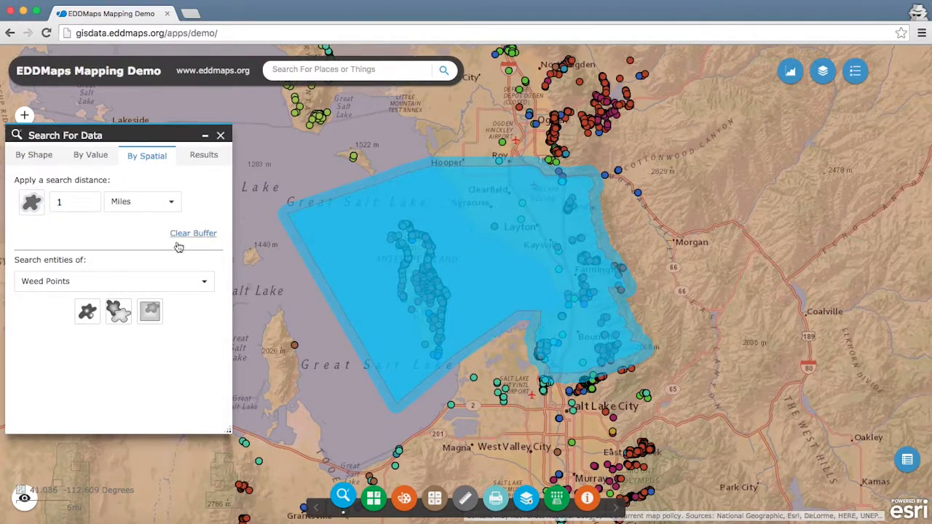
left_click(90, 316)
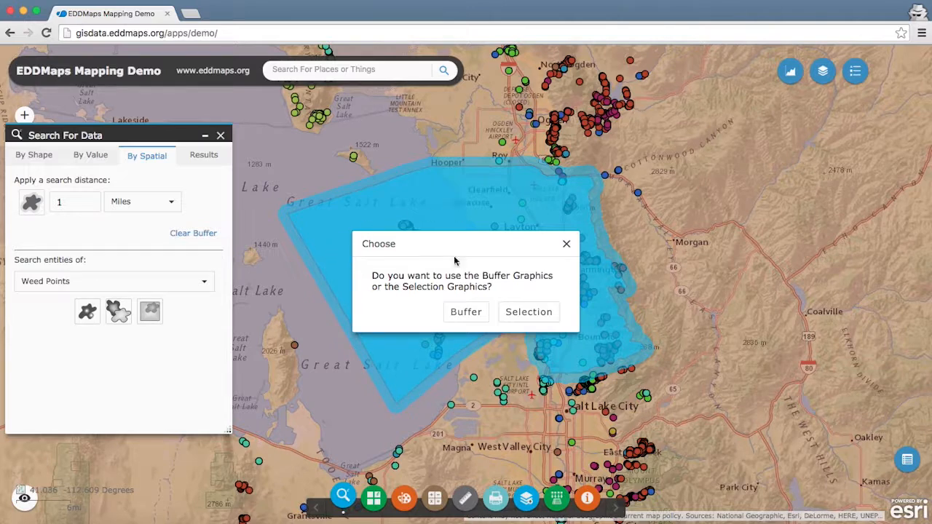
left_click(467, 312)
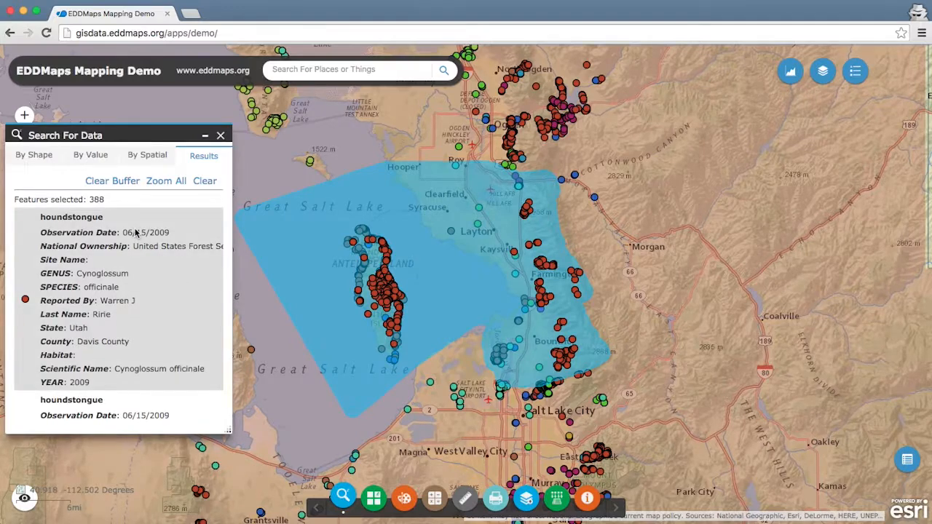
Step: Set the Weed Points search by shape to add to the current results and choose the freehand polygon for selecting features
left_click(45, 164)
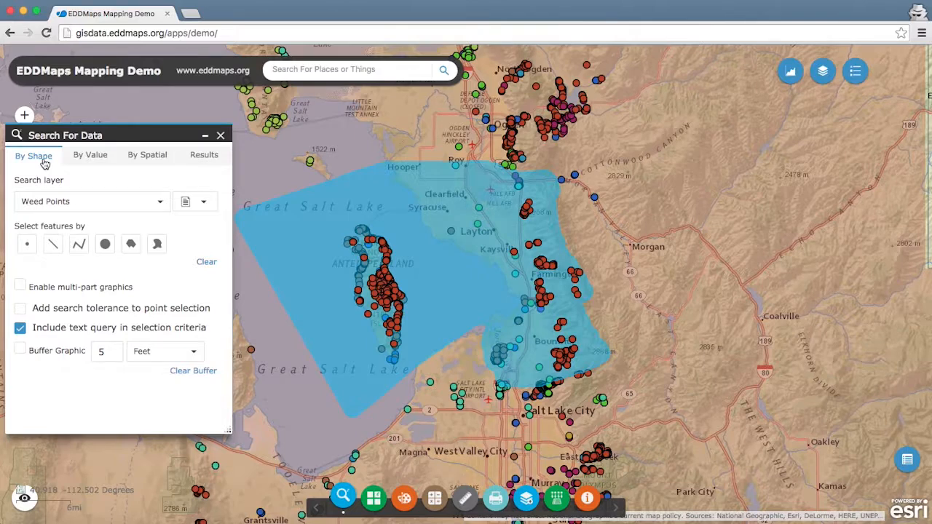
left_click(205, 203)
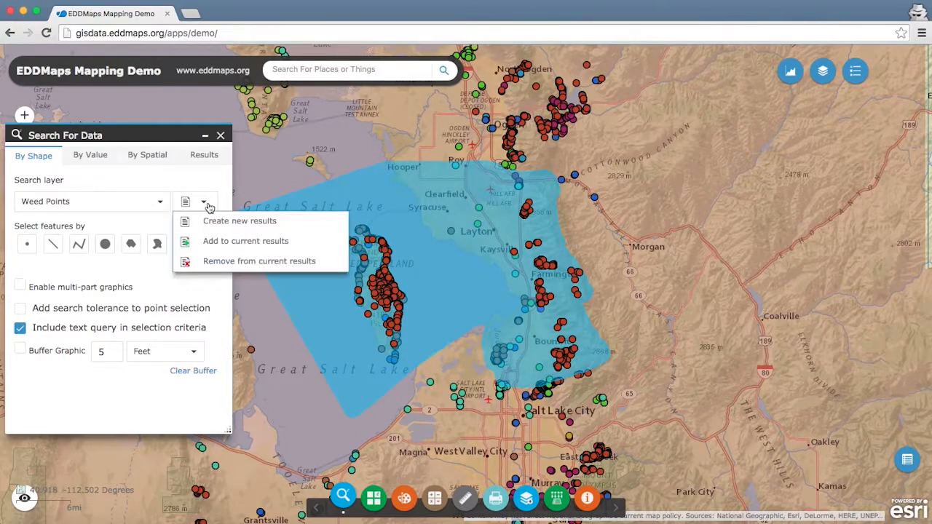
left_click(223, 241)
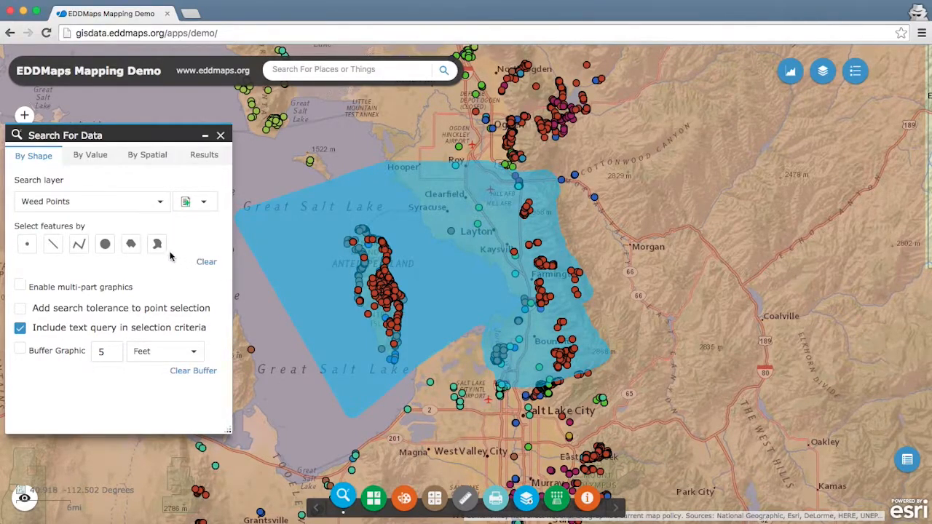
left_click(158, 246)
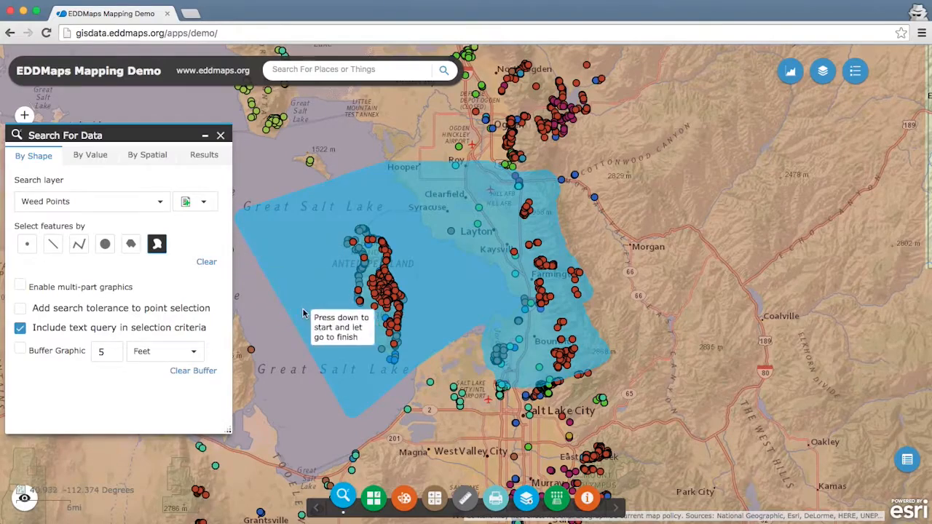
Step: Set the search by value to add to the current results and change the weed common name to leafy spurge
left_click(94, 160)
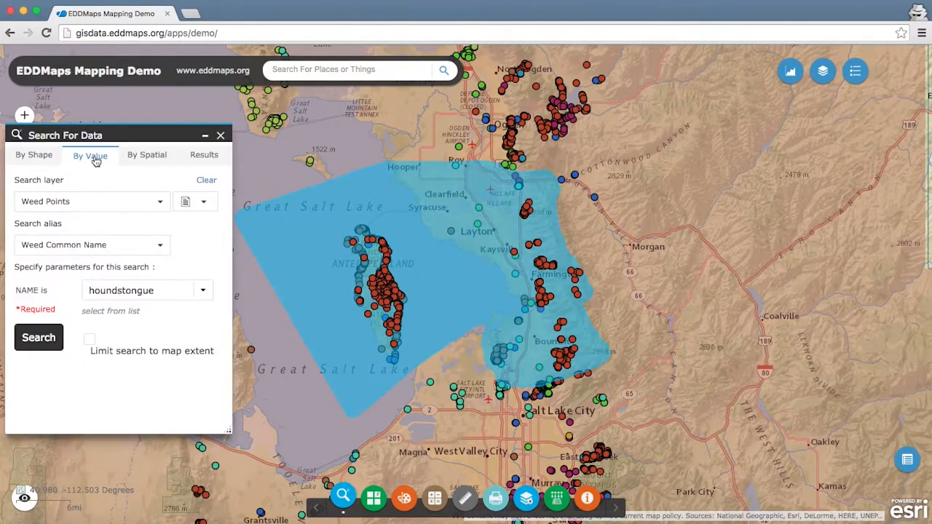
left_click(205, 204)
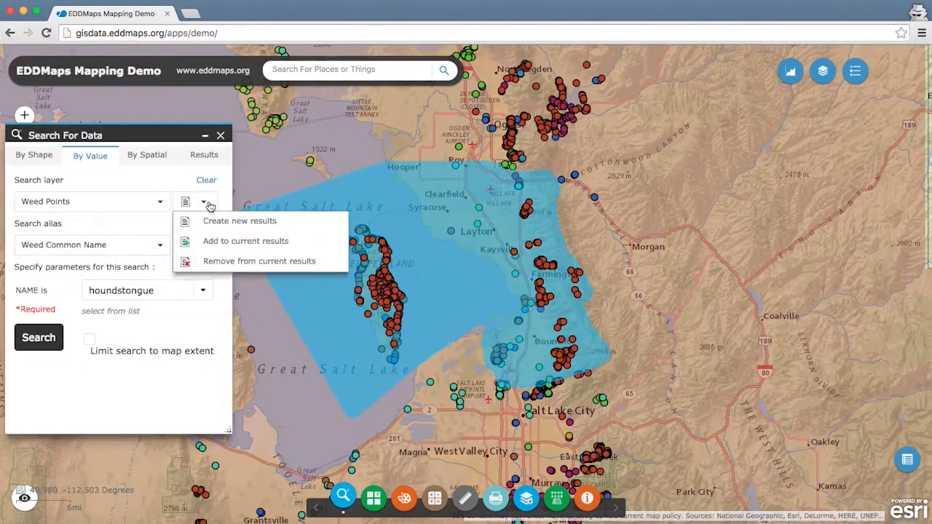
left_click(211, 242)
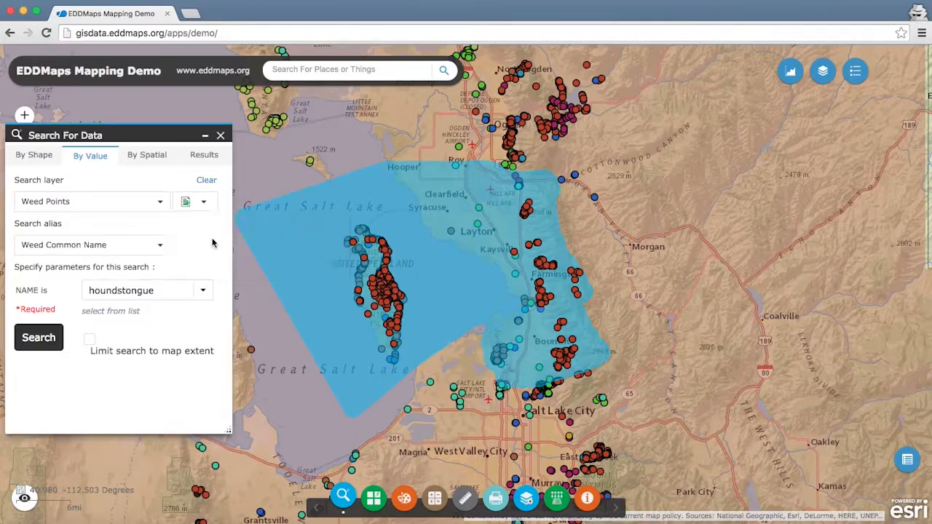
left_click(203, 293)
left_click(134, 331)
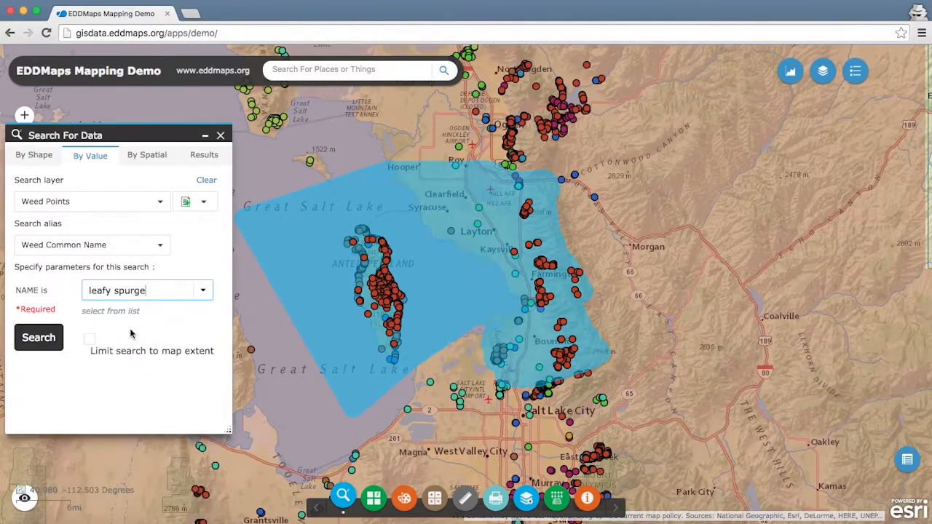
Step: Outline the buffered Davis County area with a freehand polygon to add its leafy spurge points to the results
left_click(152, 161)
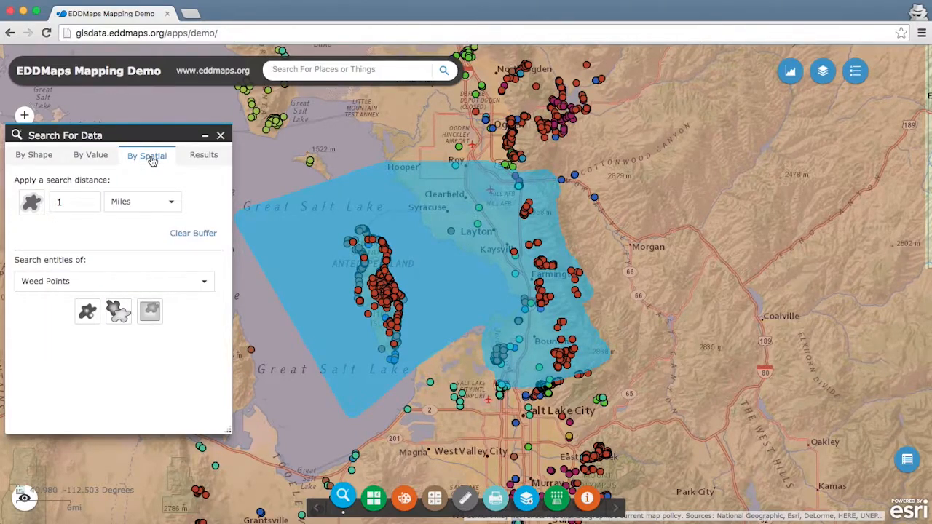
left_click(29, 159)
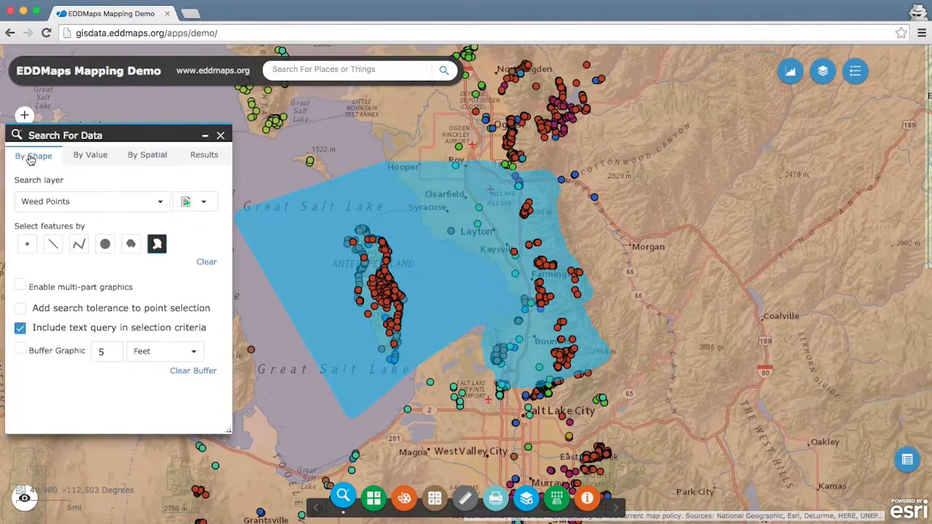
left_click(238, 221)
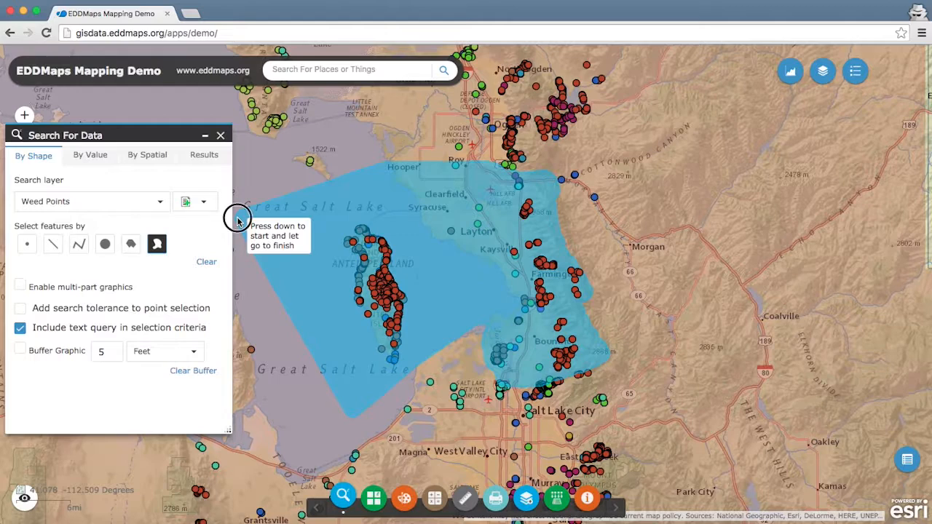
mouse_move(238, 222)
left_mouse_down()
mouse_move(327, 180)
mouse_move(403, 163)
mouse_move(493, 161)
mouse_move(549, 173)
mouse_move(563, 243)
mouse_move(586, 277)
mouse_move(589, 321)
mouse_move(612, 356)
mouse_move(558, 380)
mouse_move(501, 385)
mouse_move(487, 366)
mouse_move(485, 332)
mouse_move(466, 335)
mouse_move(343, 415)
left_mouse_up()
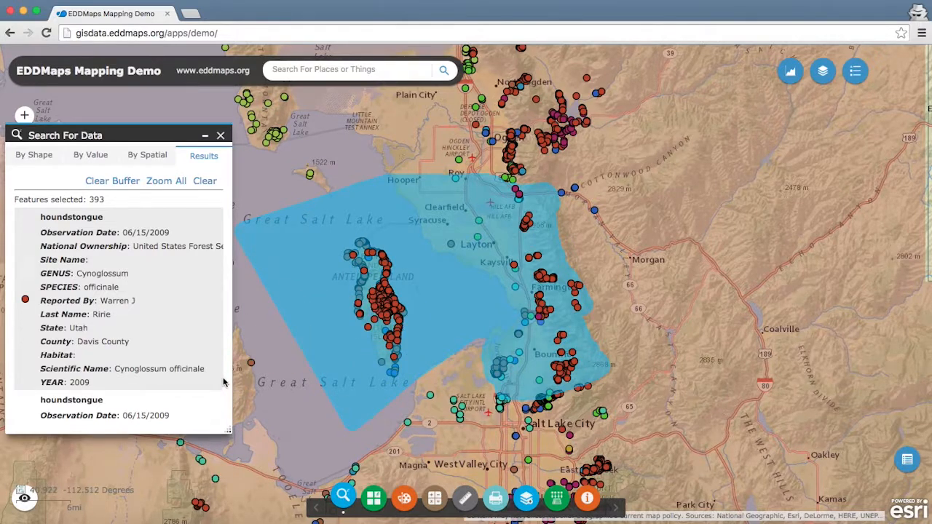
Step: Open the print tool and change the map title to "Davis Houndstongue & Leafy Spurge"
left_click(495, 498)
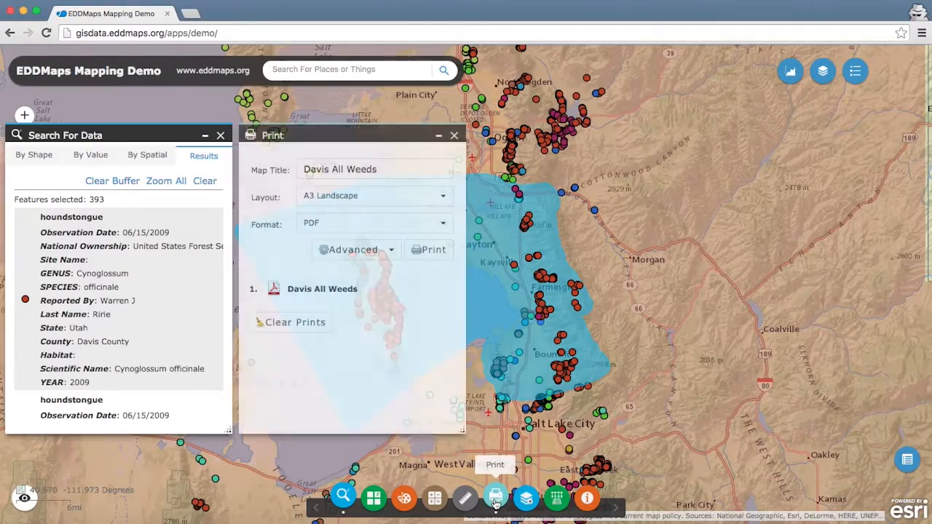
left_click(387, 169)
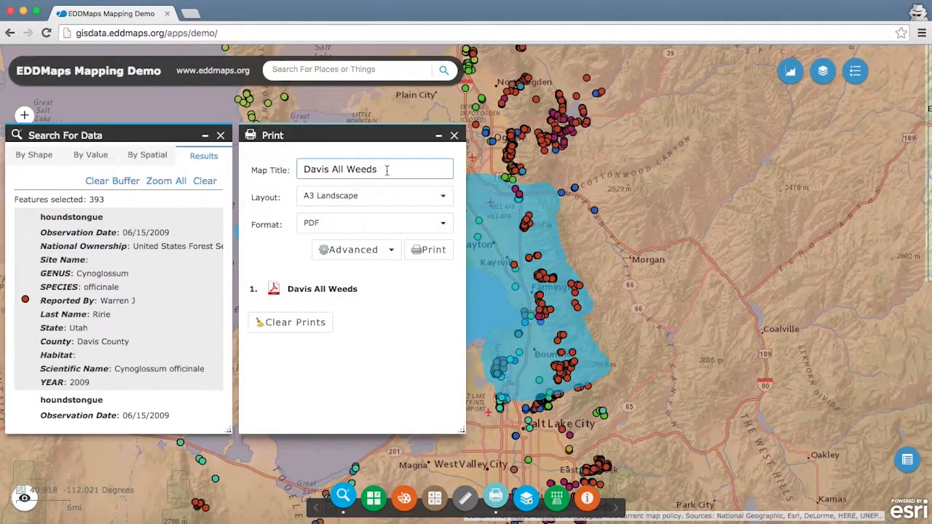
left_click_drag(387, 170, 332, 175)
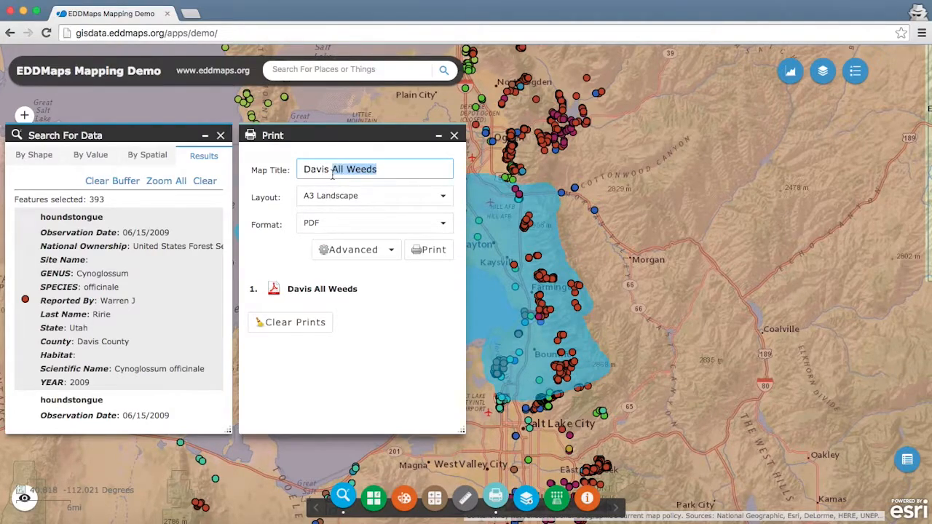
key("BackSpace")
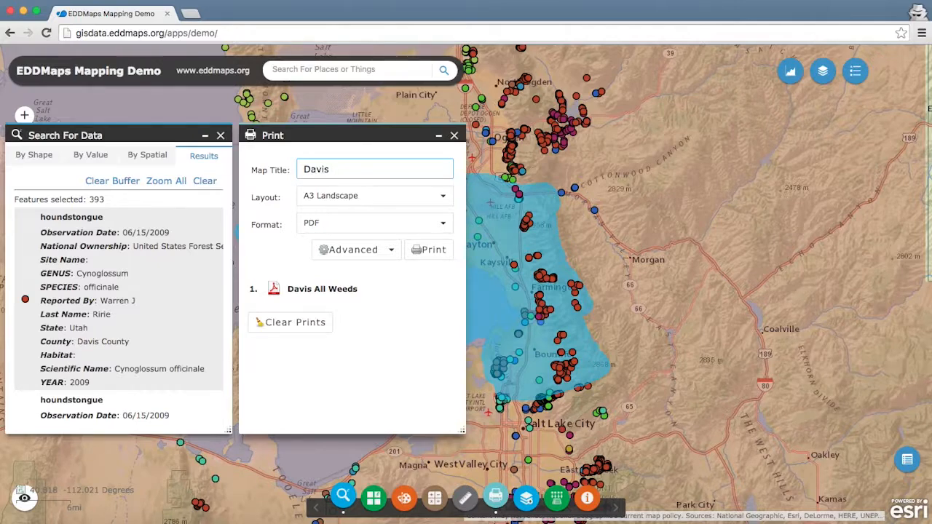
type("Hound")
type("& Lea")
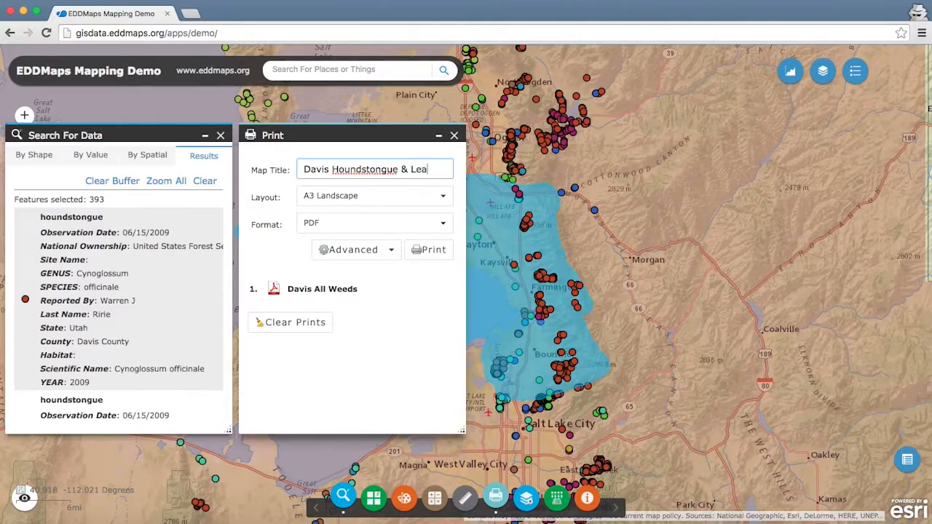
type("fy Spurge")
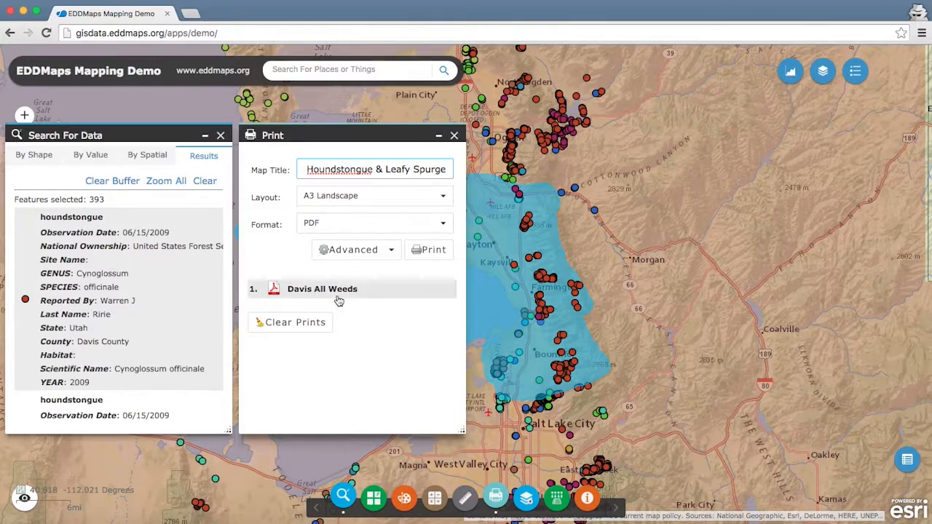
Step: Replace the earlier print with a new A3 Landscape PDF of the retitled map and open it
left_click(297, 328)
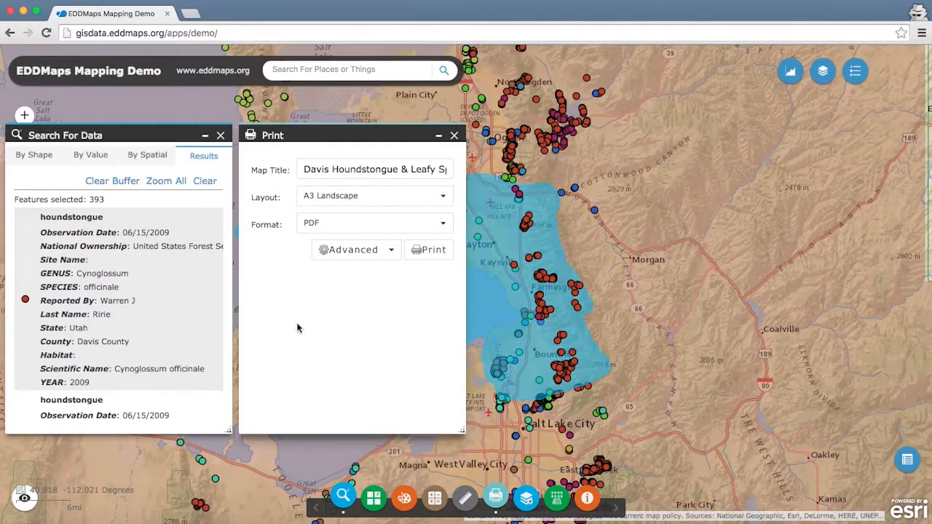
left_click(429, 252)
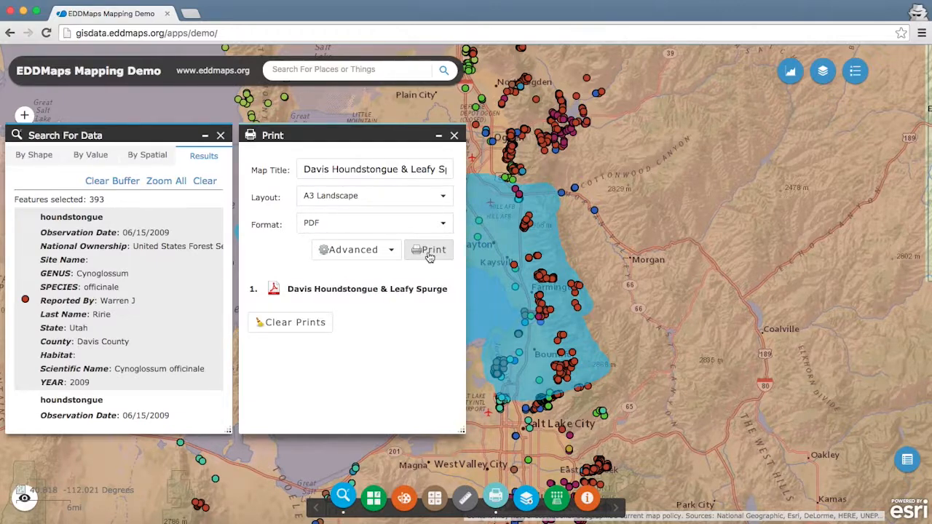
left_click(293, 290)
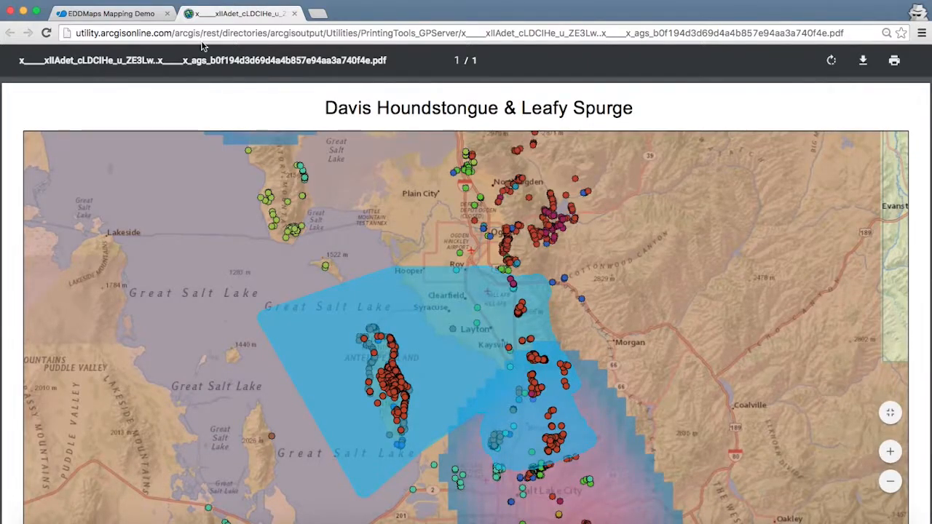
Step: Close the PDF and the print tool, clear the search results and the Davis County buffer, and close the search tool
left_click(294, 14)
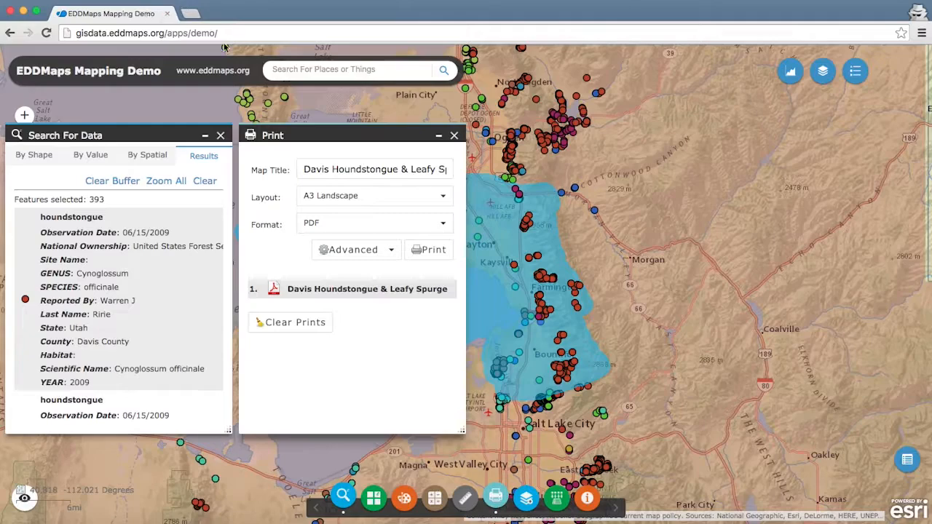
left_click(454, 137)
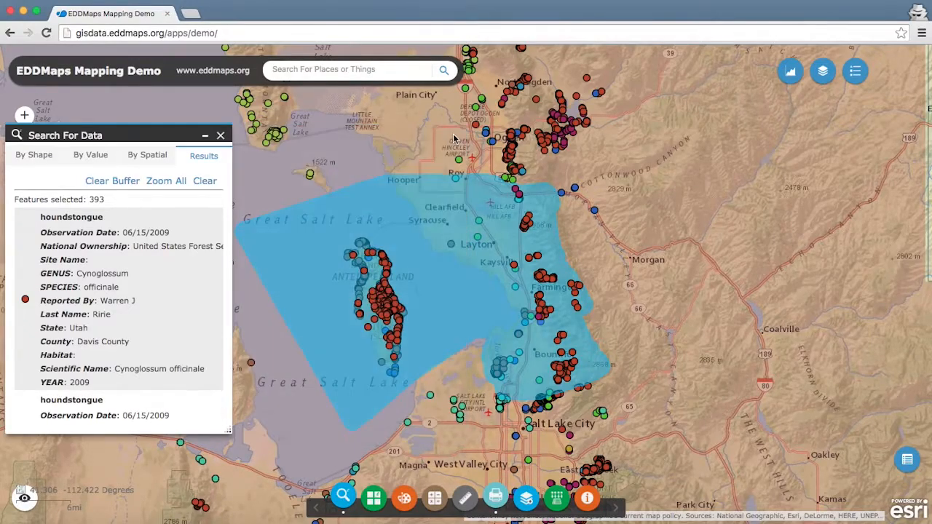
left_click(205, 181)
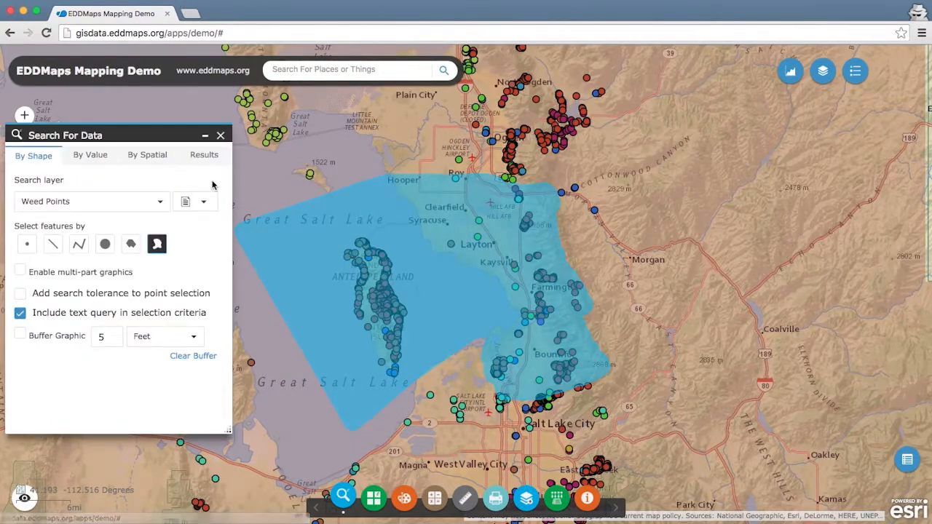
left_click(152, 158)
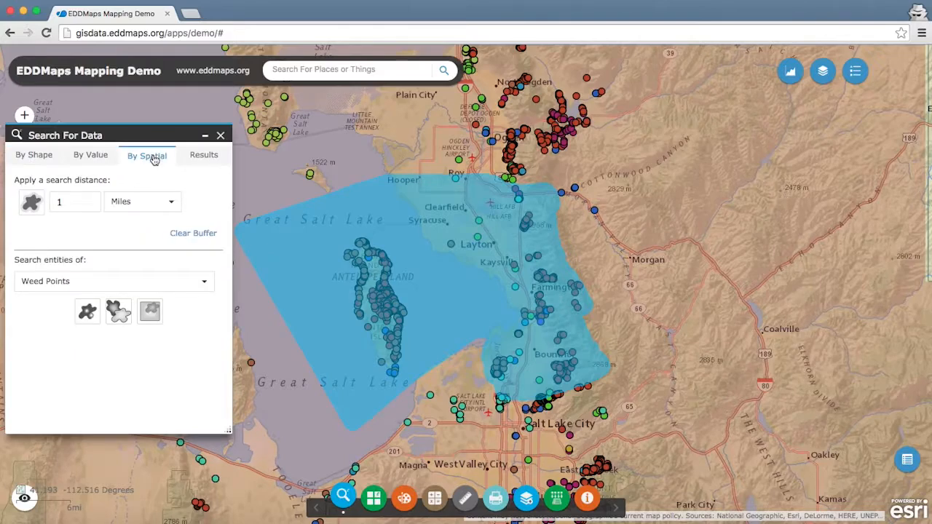
left_click(192, 233)
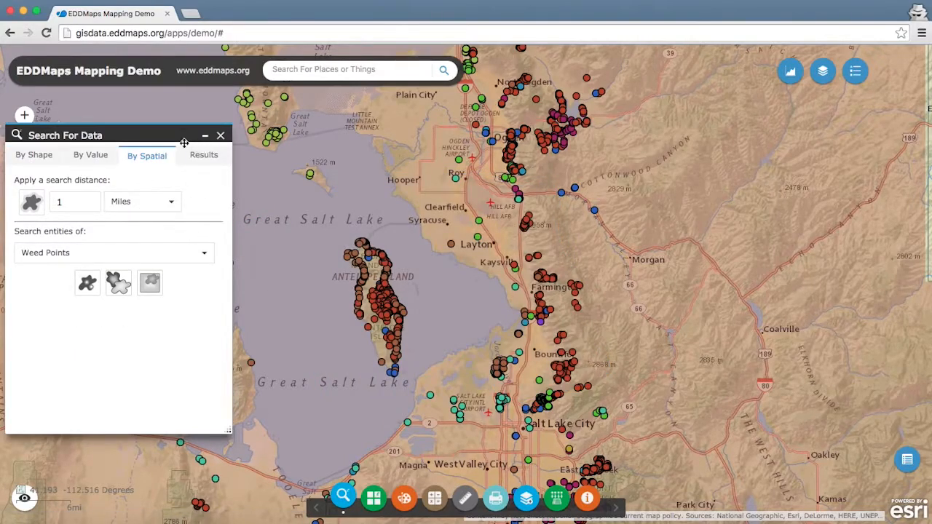
left_click(221, 136)
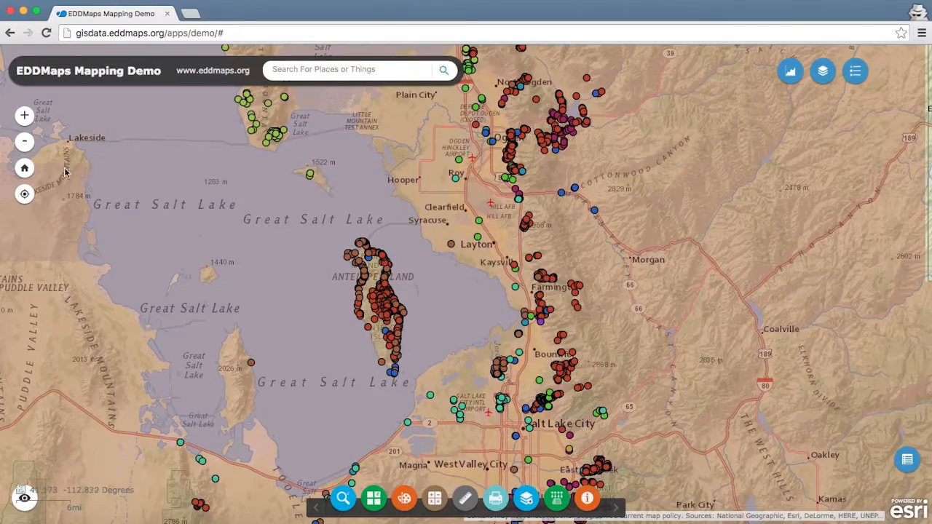
Step: Return the map to its default extent and add the zipped shapefile Treatment.zip to it
left_click(24, 169)
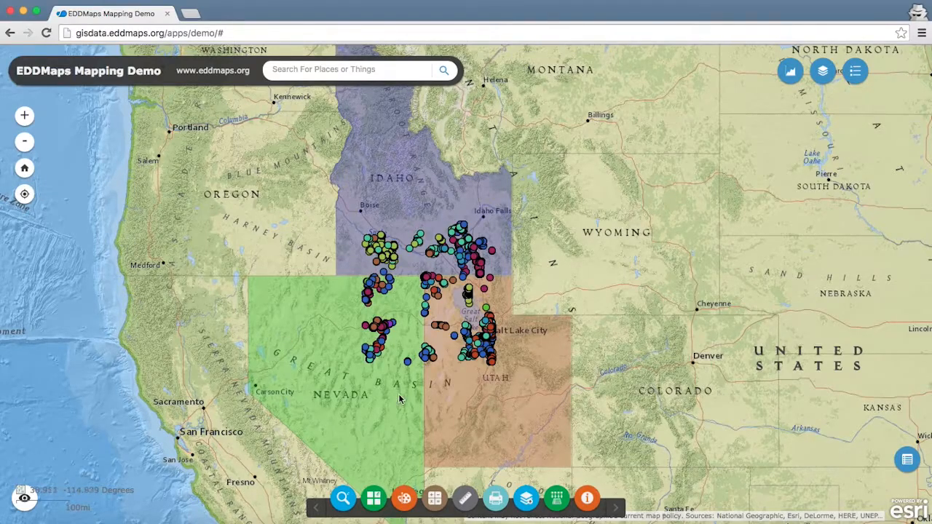
left_click(557, 499)
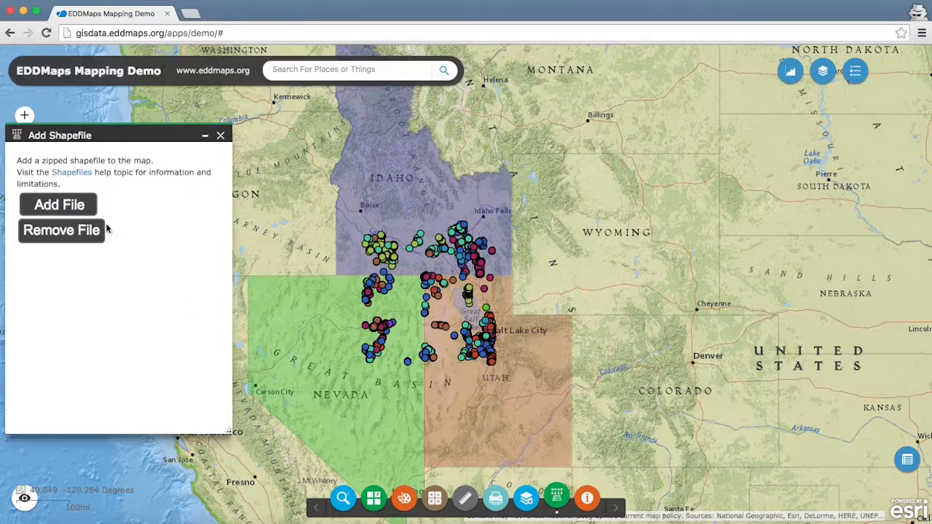
left_click(69, 206)
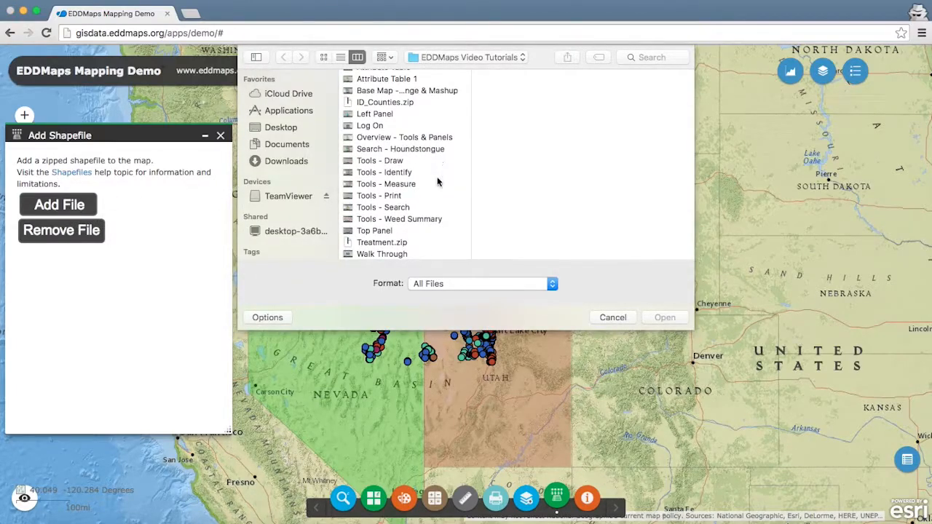
double_click(380, 243)
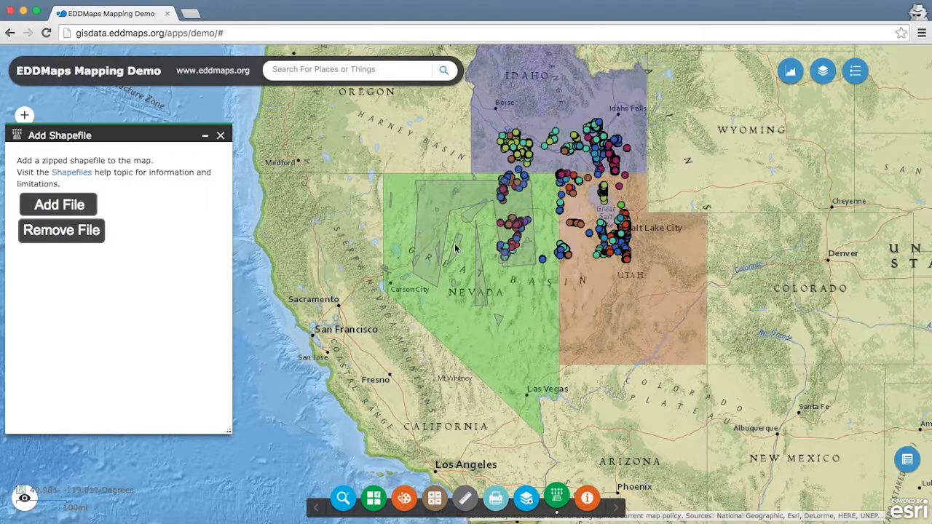
left_click(220, 135)
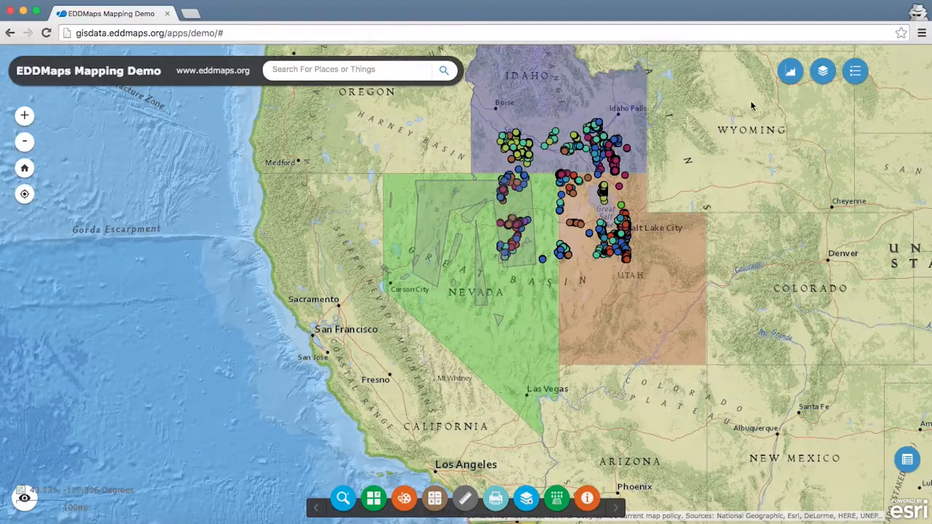
Step: Open the layer list and switch the treatment layer off and back on to check its display
left_click(823, 72)
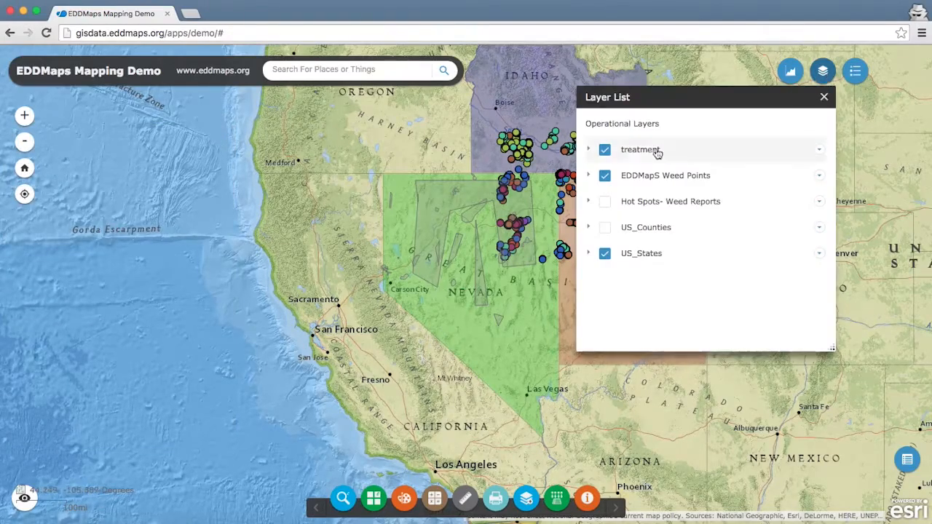
left_click(606, 152)
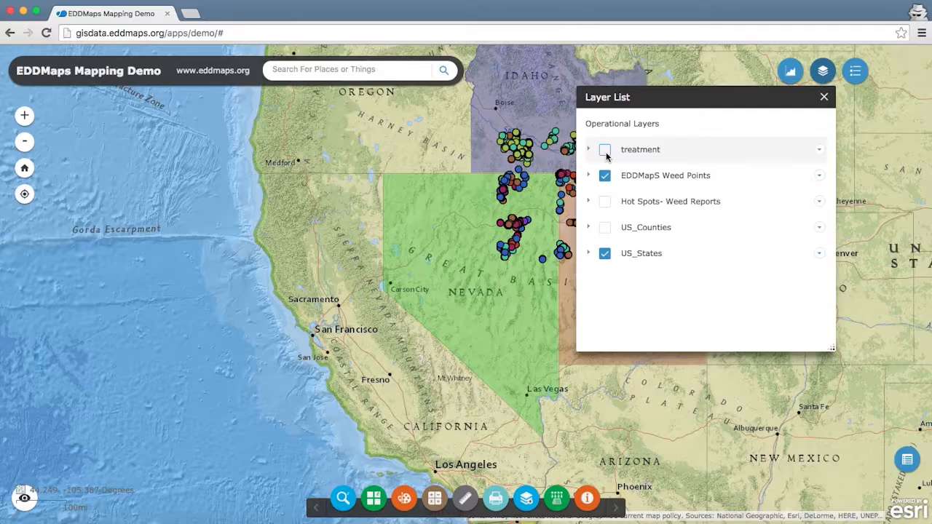
left_click(605, 153)
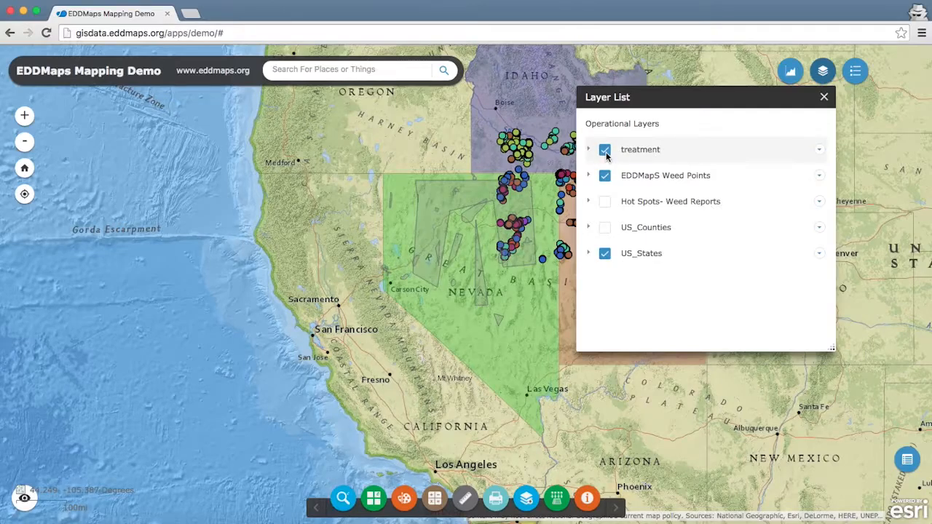
left_click(823, 97)
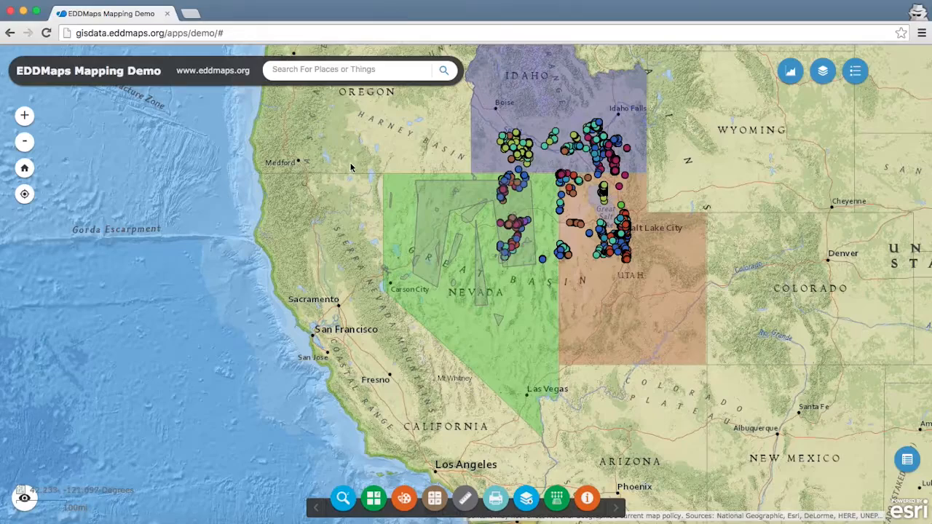
Step: Try the Streets basemap for the area south of Owyhee in northern Nevada, and replace it with USA Topo Maps
left_click(25, 118)
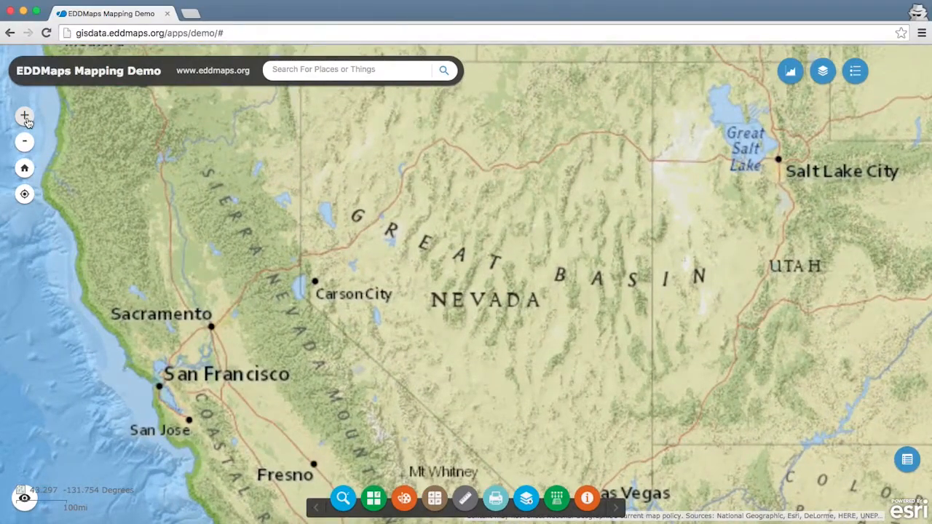
left_click(24, 118)
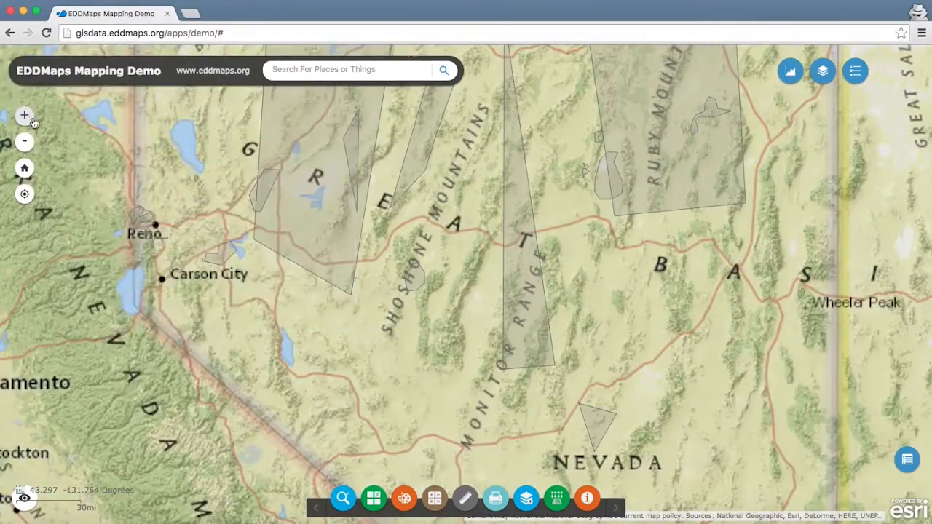
mouse_move(556, 99)
left_mouse_down()
mouse_move(557, 354)
mouse_move(533, 408)
mouse_move(507, 431)
left_mouse_up()
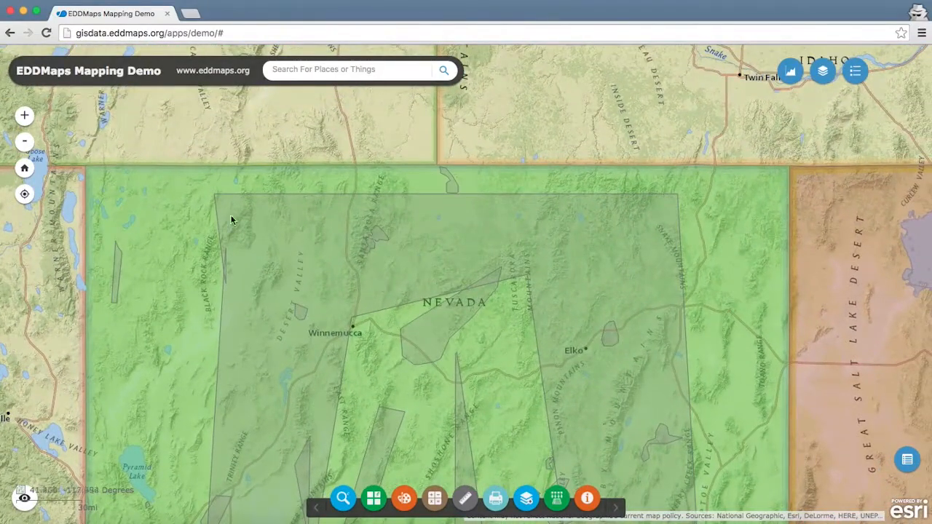
left_click(25, 118)
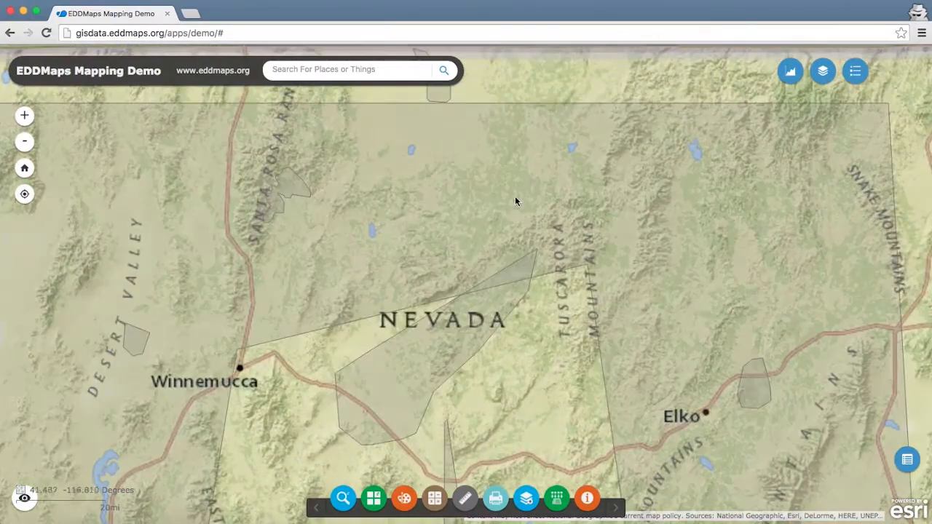
left_click_drag(616, 179, 432, 305)
left_click(25, 116)
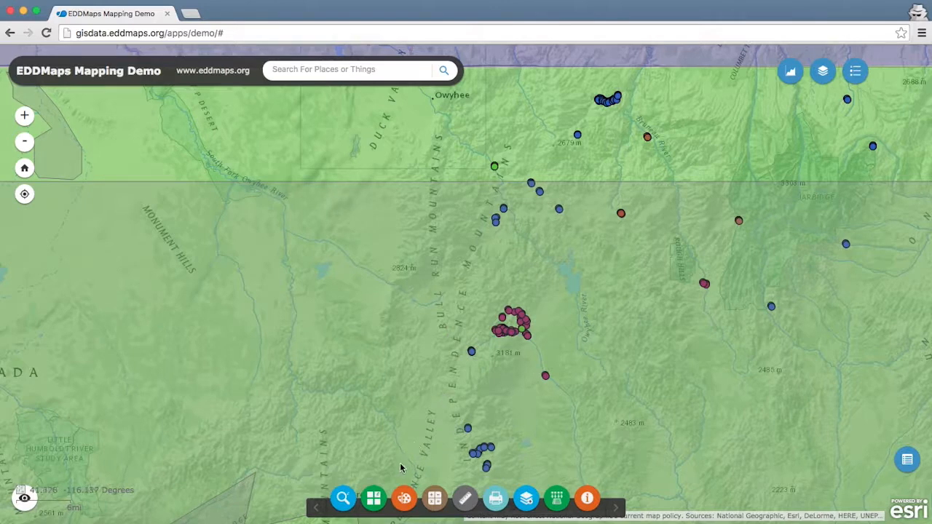
left_click(374, 499)
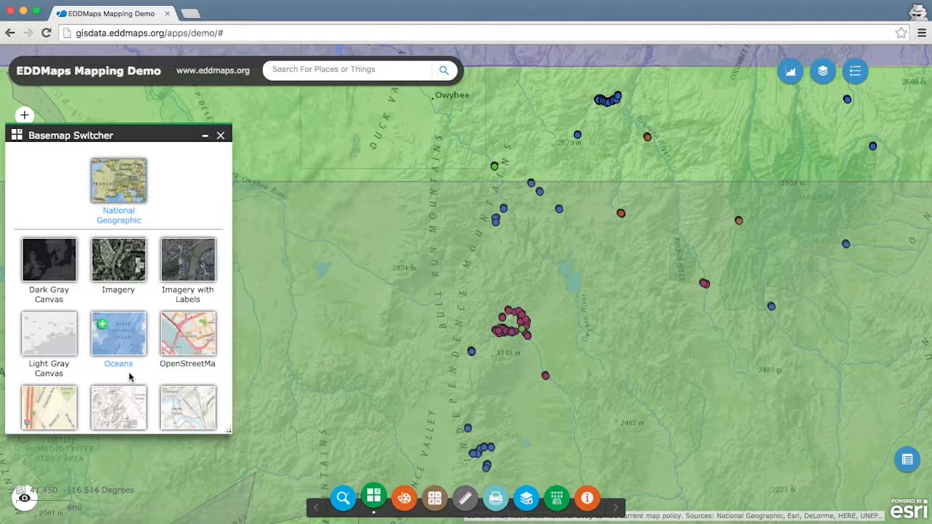
scroll(129, 377, "down", 3)
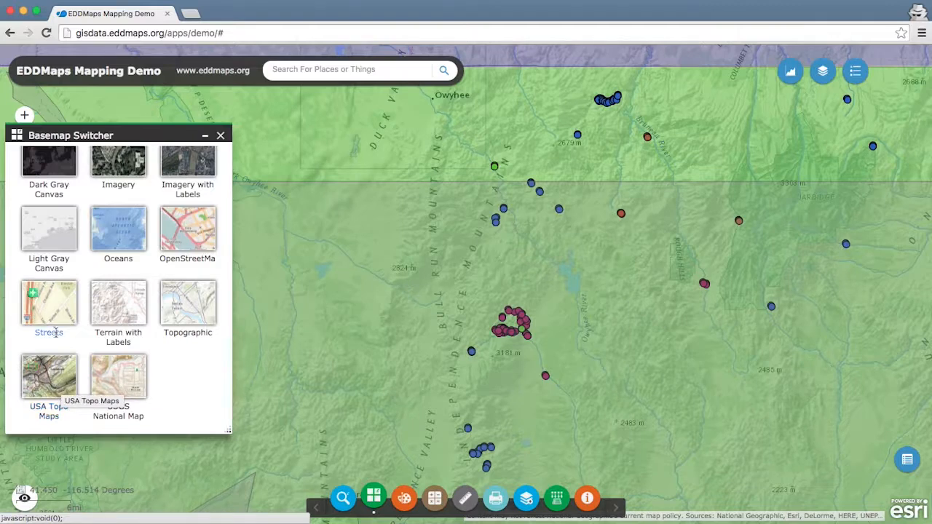
left_click(54, 307)
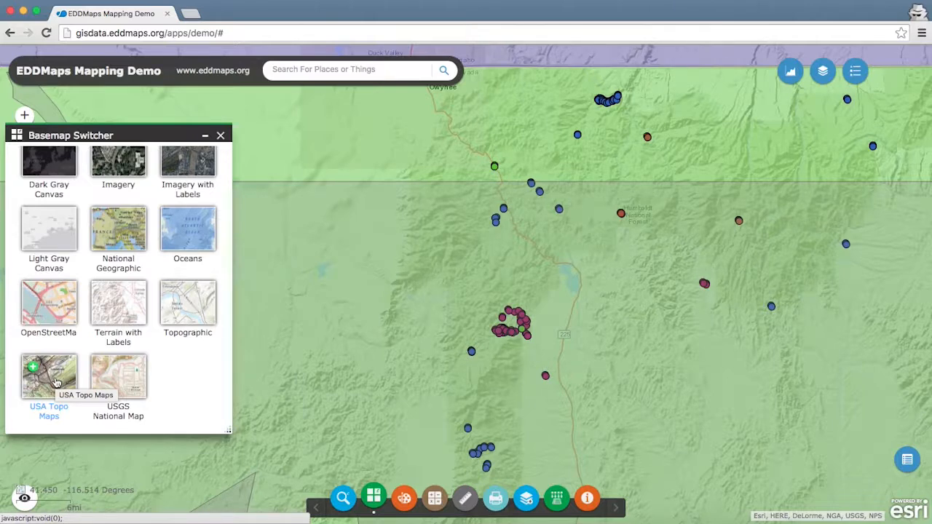
left_click(56, 382)
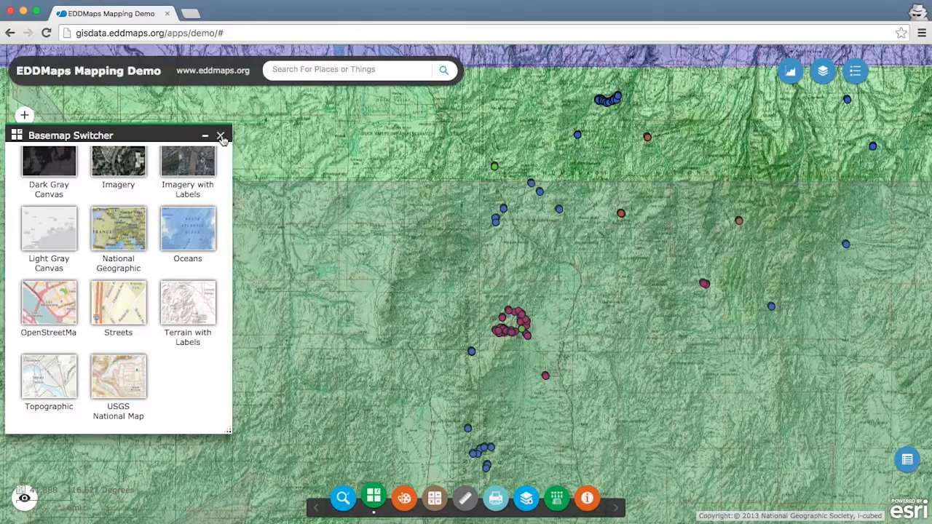
scroll(218, 240, "up", 3)
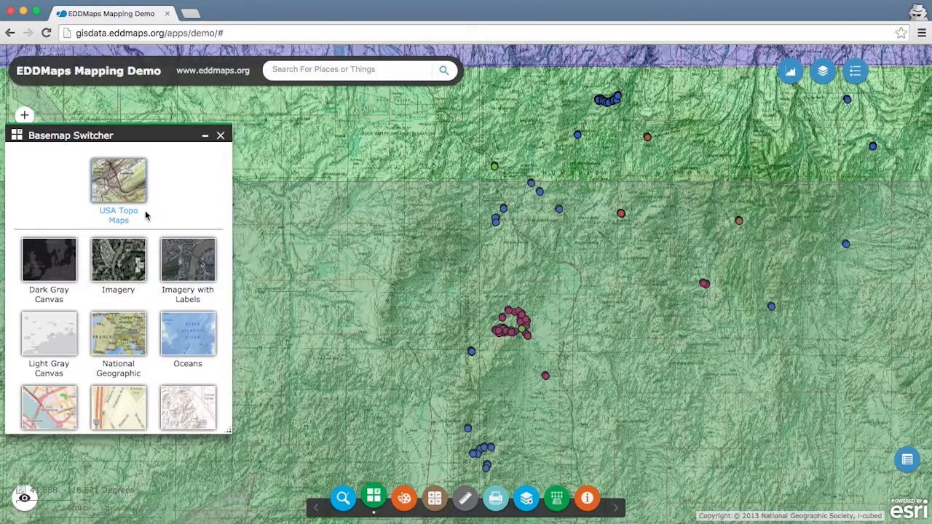
left_click(221, 135)
Step: Open the Draw tool for the area northeast of Mountain City, Nevada, and choose a solid red line symbol
left_click(25, 116)
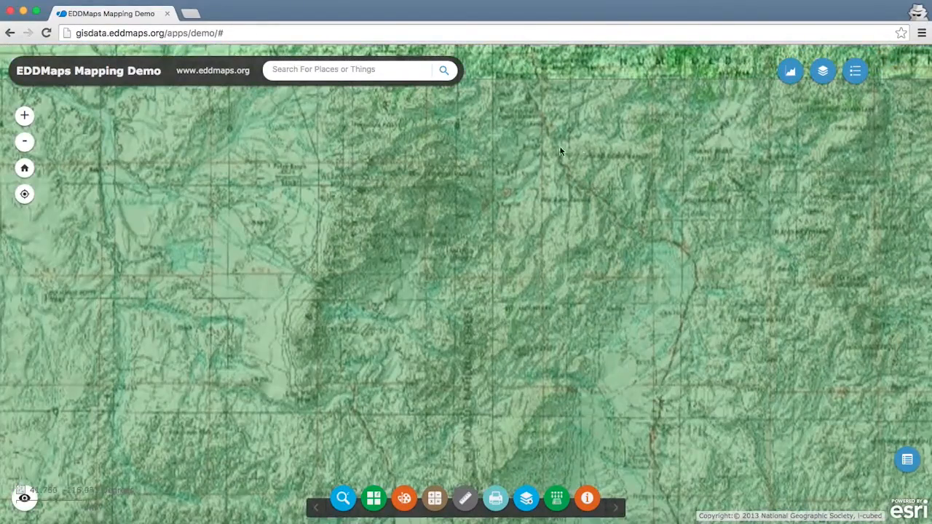
left_click(656, 140)
left_click_drag(655, 140, 625, 325)
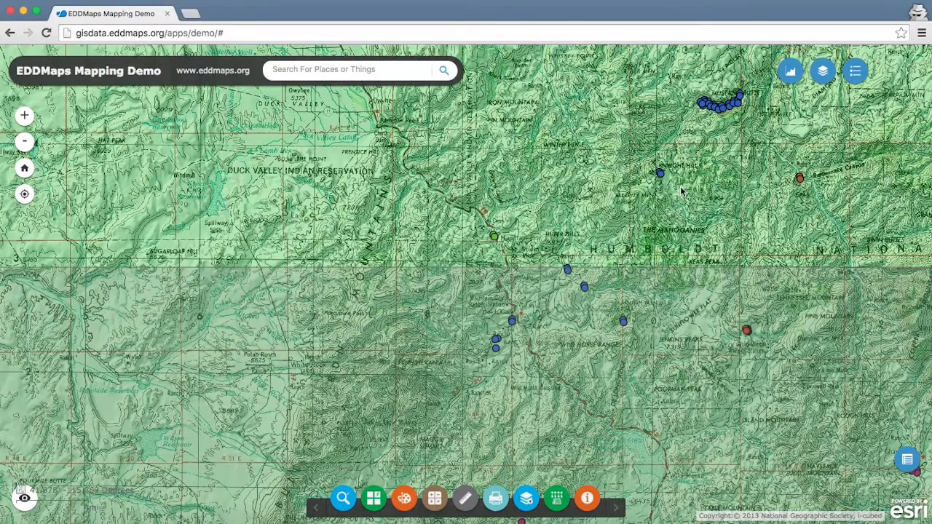
left_click_drag(707, 183, 689, 249)
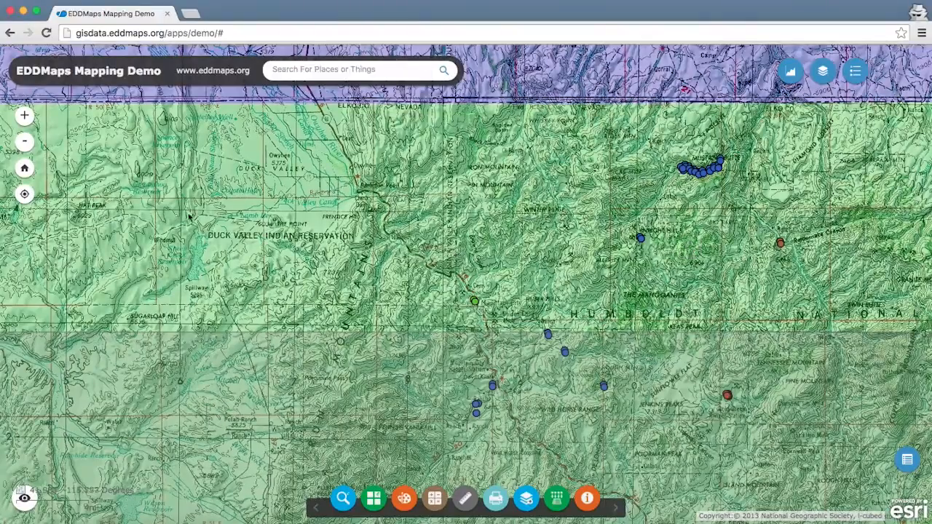
left_click(25, 118)
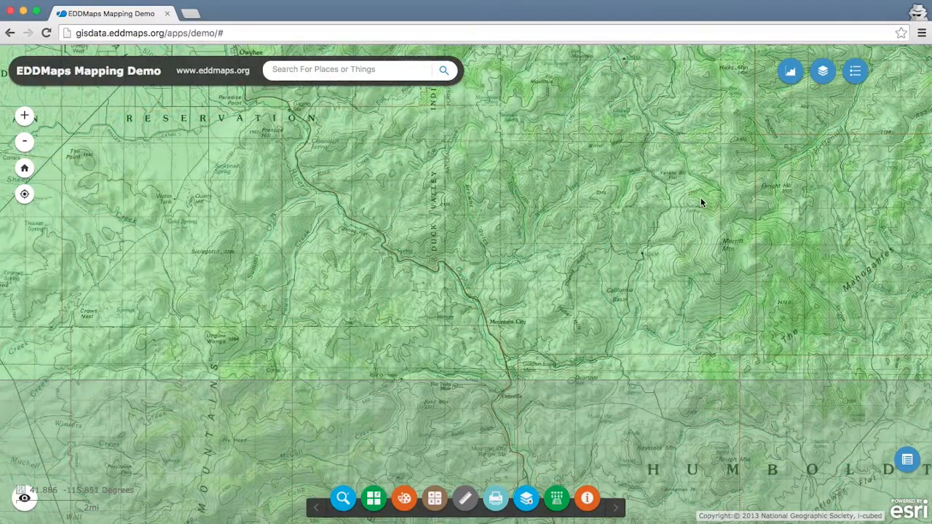
left_click_drag(742, 139, 490, 273)
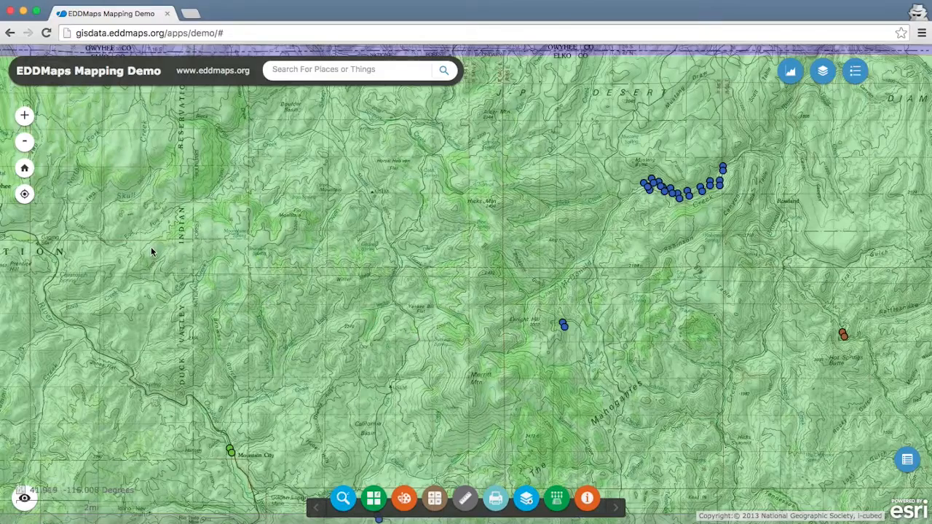
left_click(404, 500)
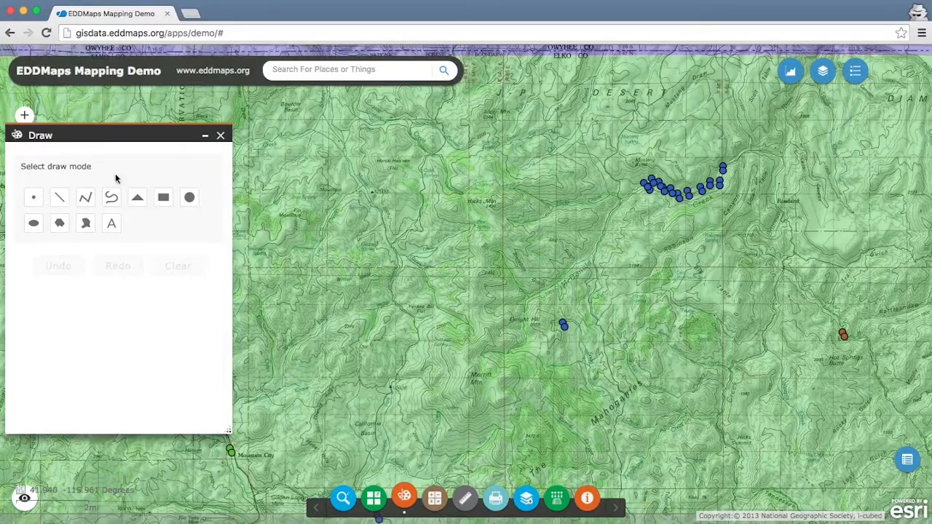
left_click(86, 200)
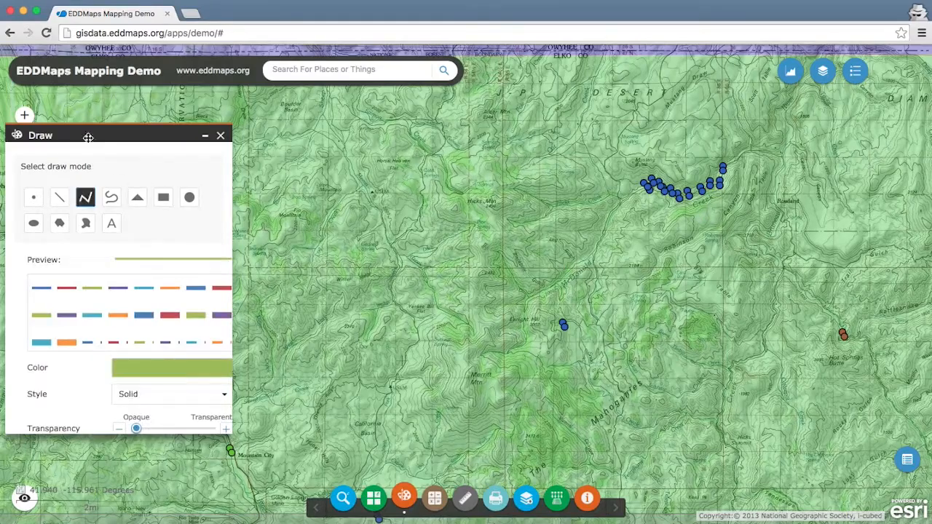
left_click_drag(85, 134, 638, 121)
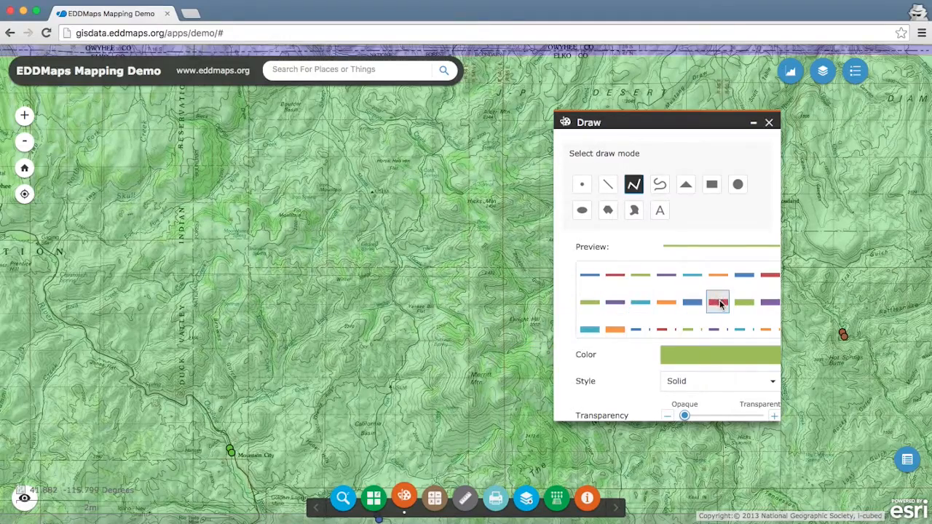
left_click(616, 276)
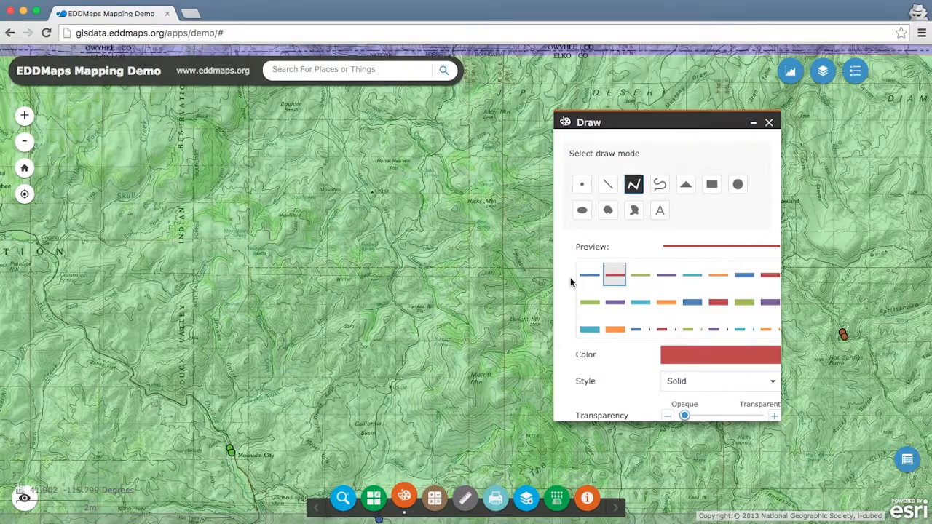
Step: Draw a red freehand line along the road from south of Mountain City northwest towards Owyhee
left_click(659, 184)
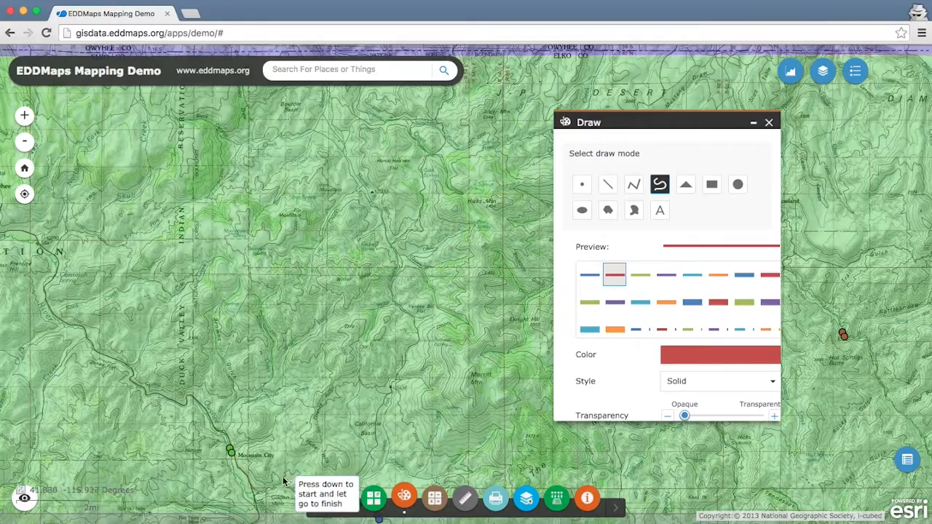
right_click(260, 520)
mouse_move(260, 519)
left_mouse_down()
mouse_move(201, 407)
mouse_move(148, 395)
mouse_move(127, 367)
mouse_move(96, 353)
mouse_move(45, 301)
mouse_move(52, 259)
mouse_move(10, 233)
left_mouse_up()
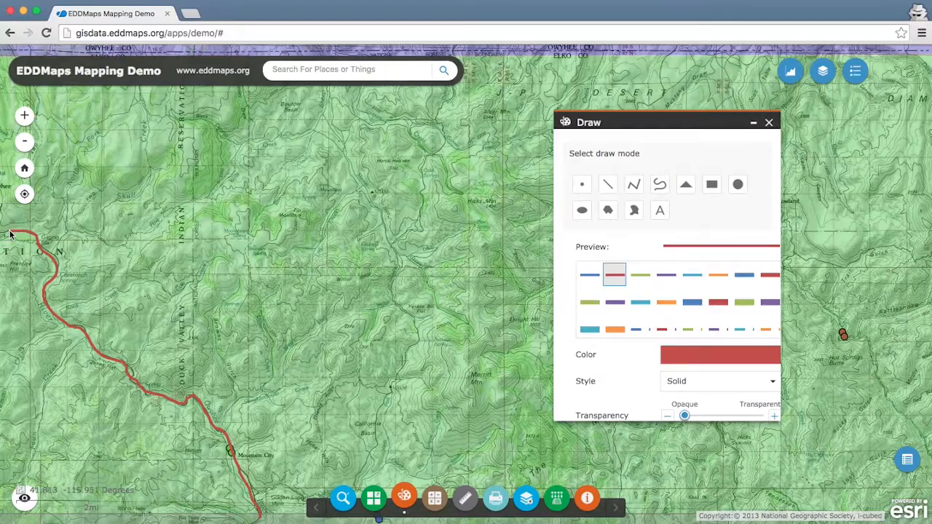
left_click_drag(10, 233, 24, 235)
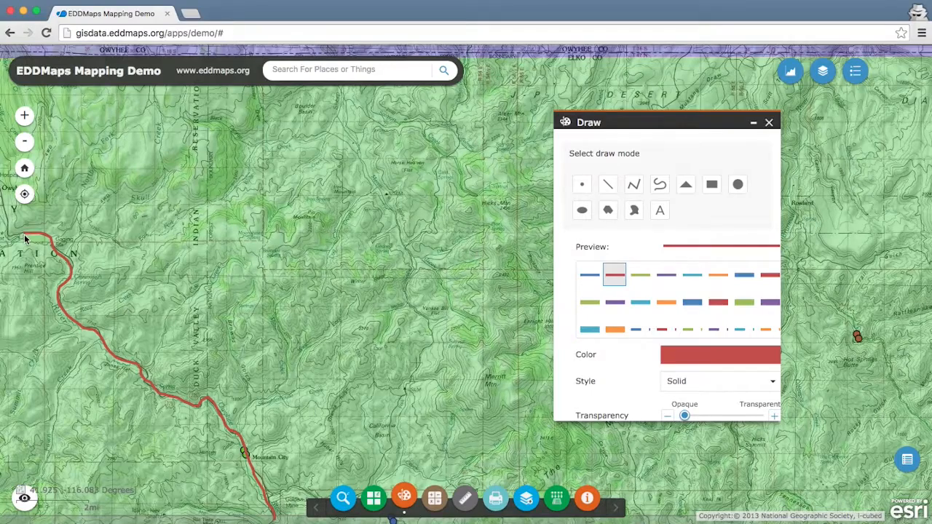
mouse_move(24, 239)
left_mouse_down()
mouse_move(35, 245)
mouse_move(44, 231)
mouse_move(35, 234)
left_mouse_up()
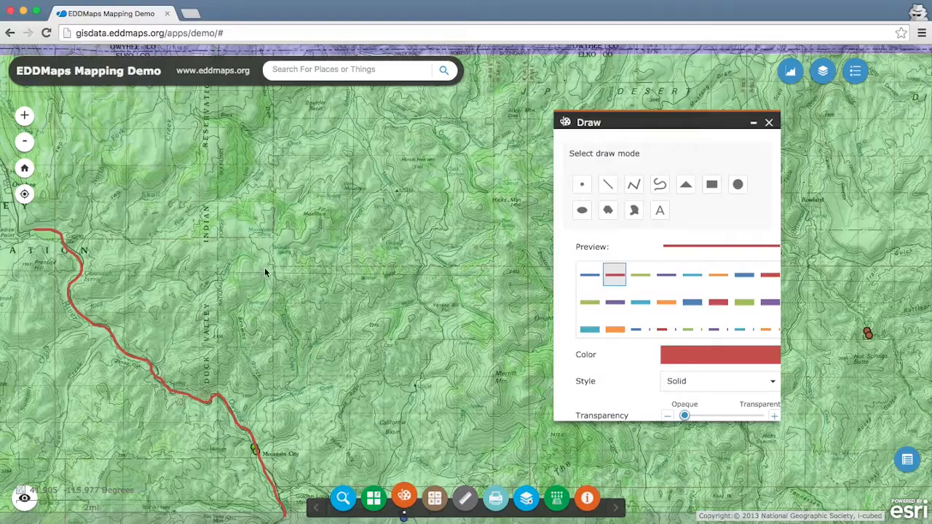
Step: Place the text label "Crew A" in font size 16 beside the red line, and undo and redo its placement
left_click(659, 211)
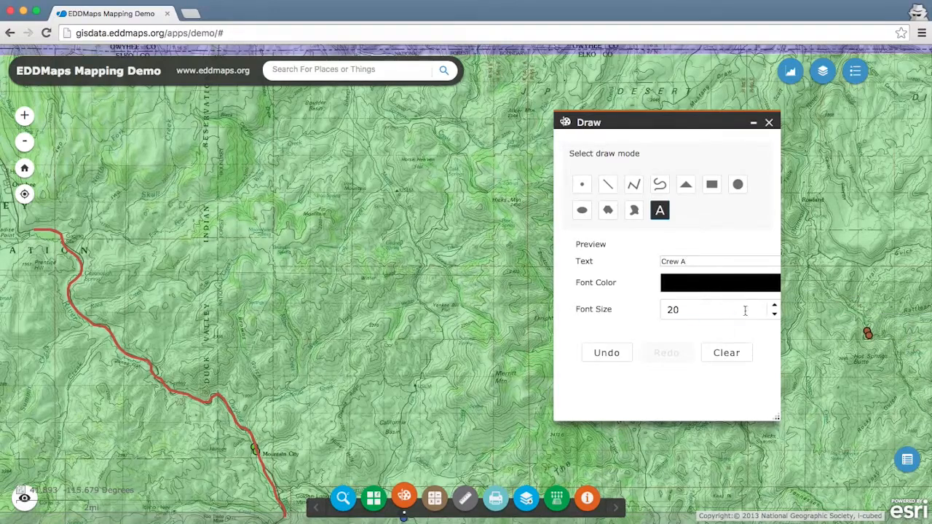
left_click(775, 313)
left_click(775, 311)
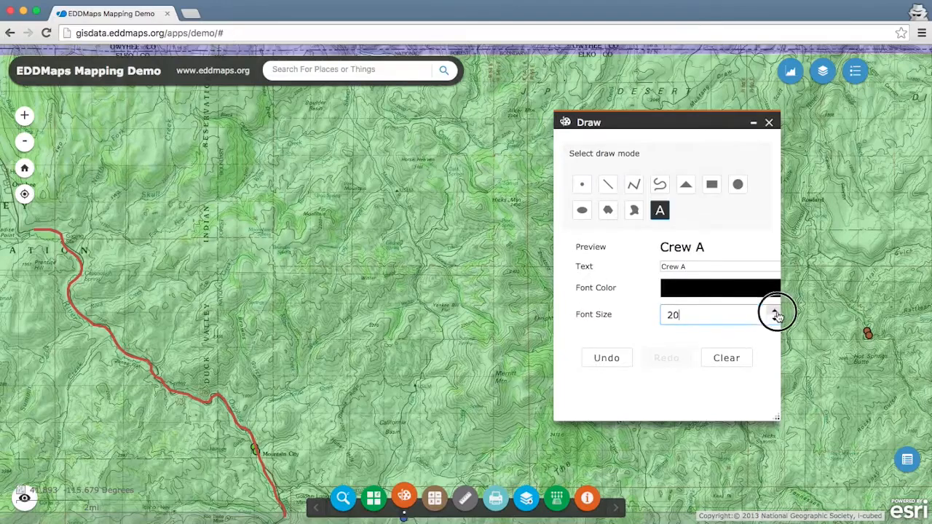
left_click(775, 319)
left_click(775, 319)
left_click(774, 319)
left_click(774, 319)
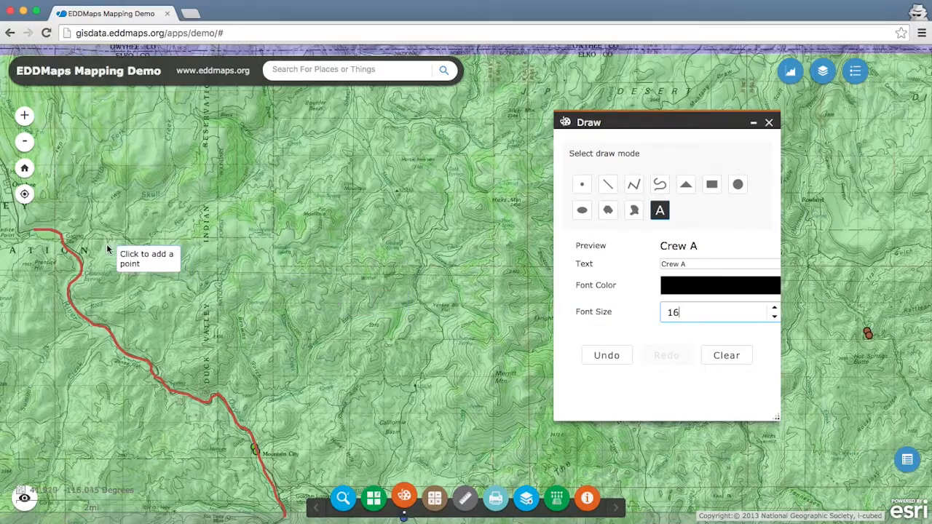
left_click(119, 307)
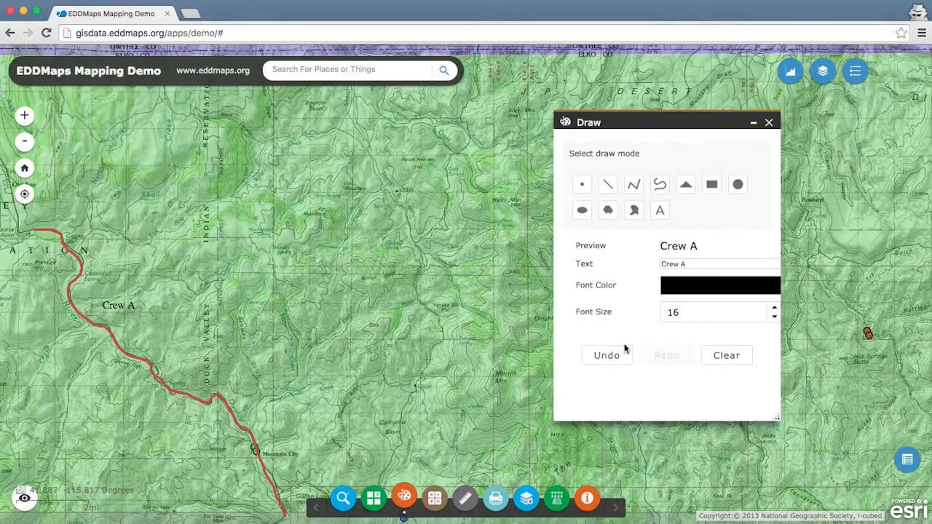
left_click(609, 359)
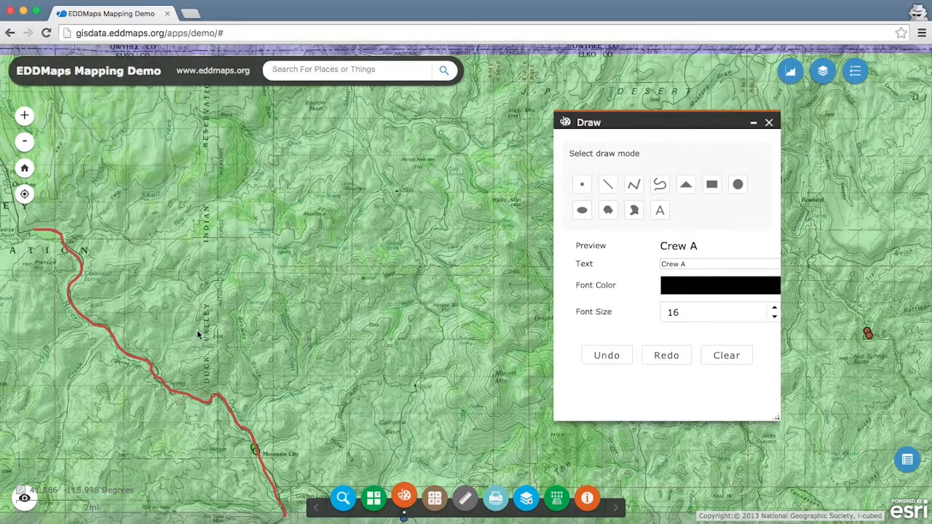
left_click(670, 356)
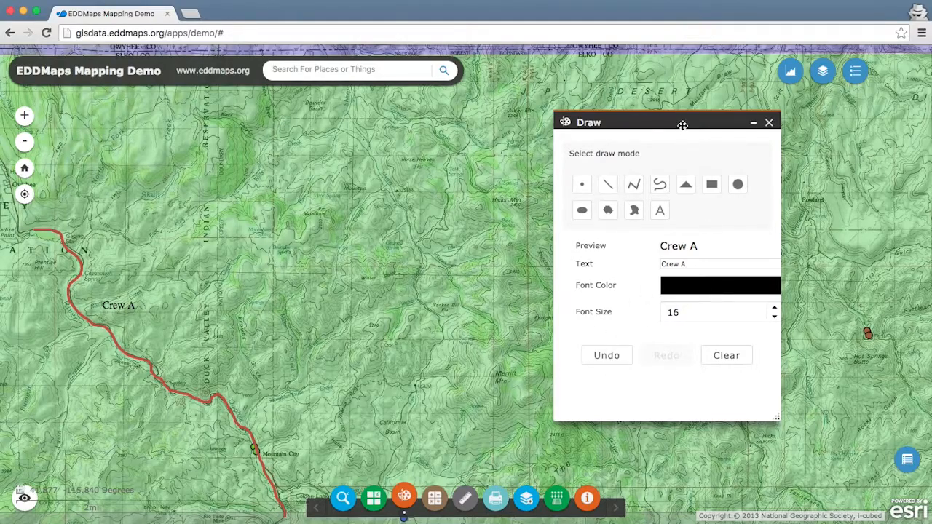
Step: Draw a green, 50% transparent polygon around the weed points east of the red line, from near Mountain City up to the northern cluster
left_click_drag(633, 124, 142, 126)
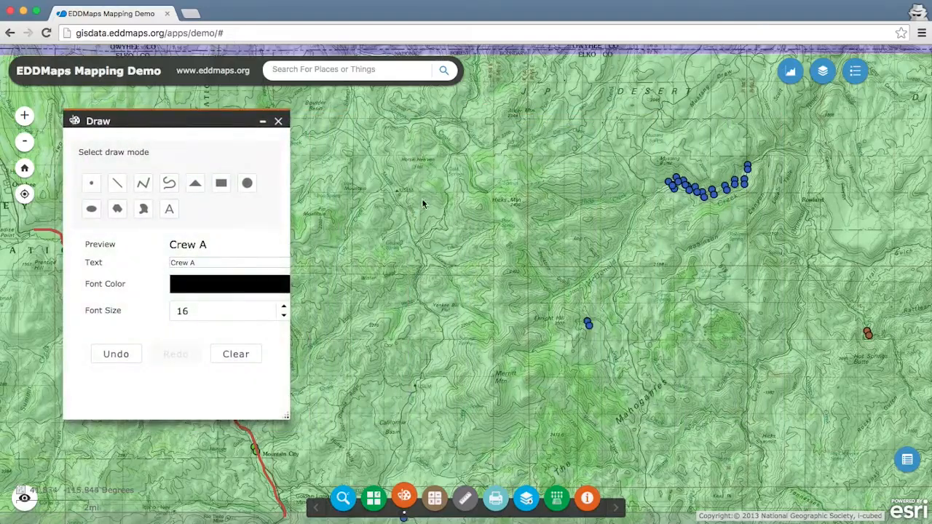
left_click_drag(476, 331, 455, 274)
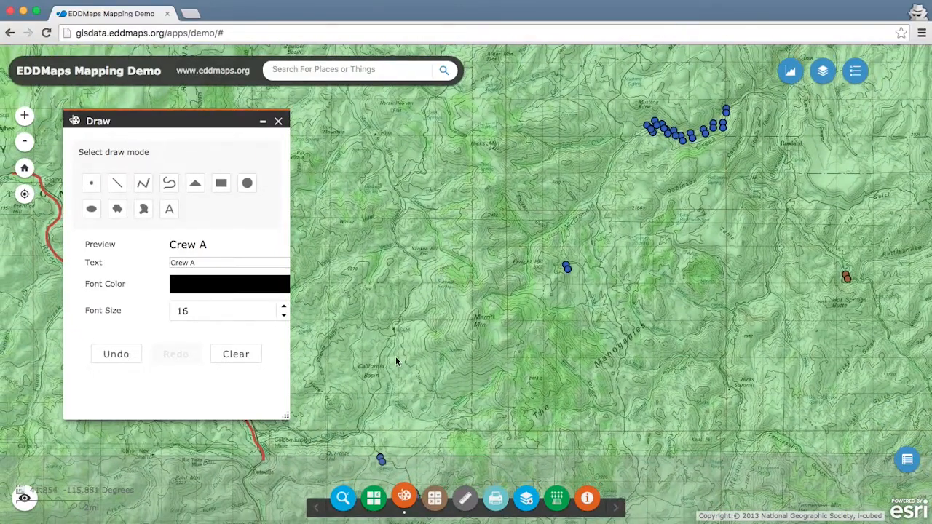
left_click(117, 209)
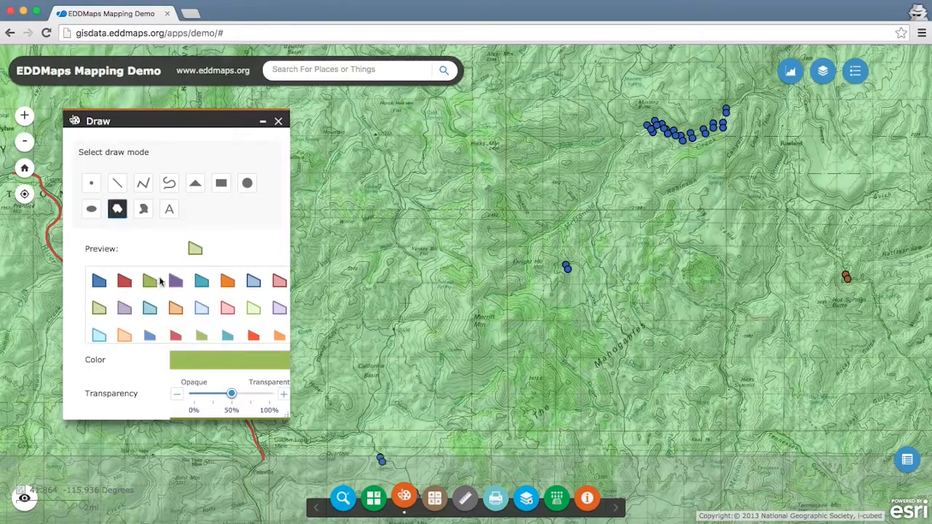
left_click(370, 460)
mouse_move(370, 460)
left_mouse_down()
mouse_move(374, 393)
mouse_move(374, 409)
left_mouse_up()
left_click(373, 409)
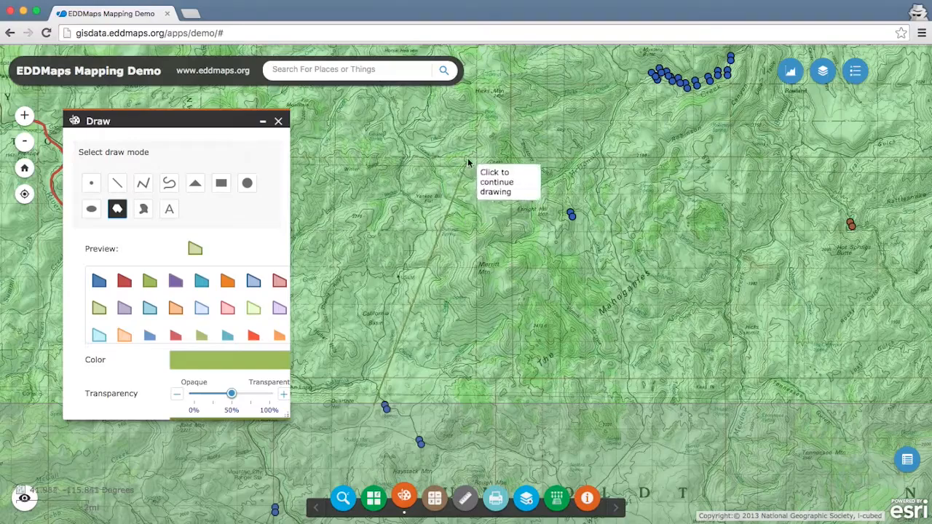
left_click_drag(482, 111, 478, 176)
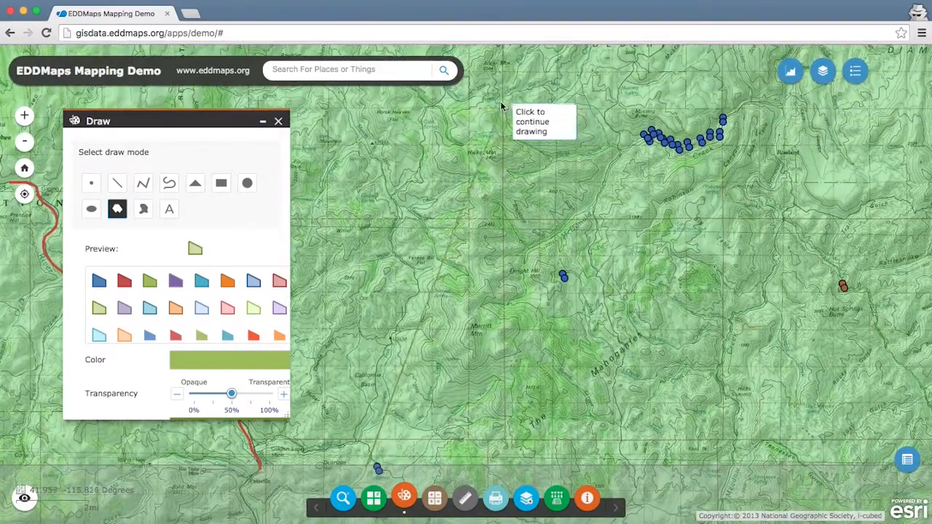
left_click(497, 100)
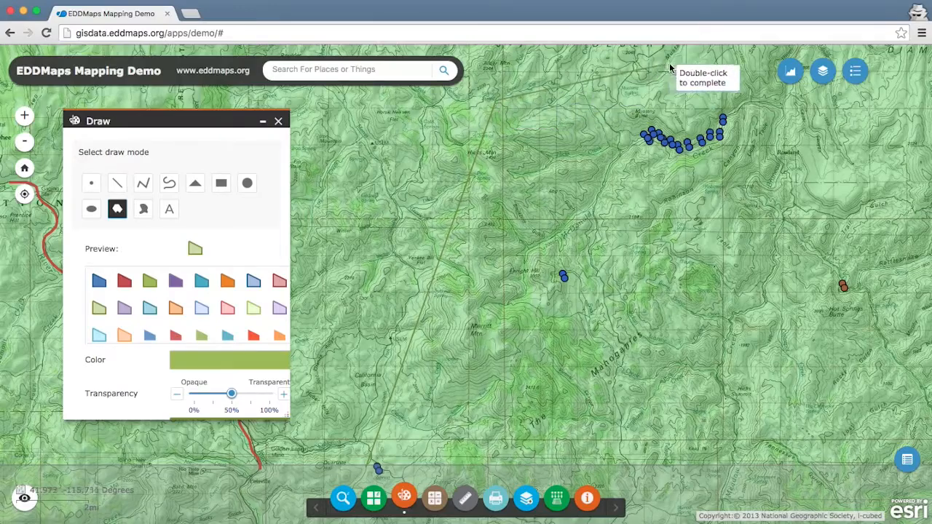
left_click(732, 65)
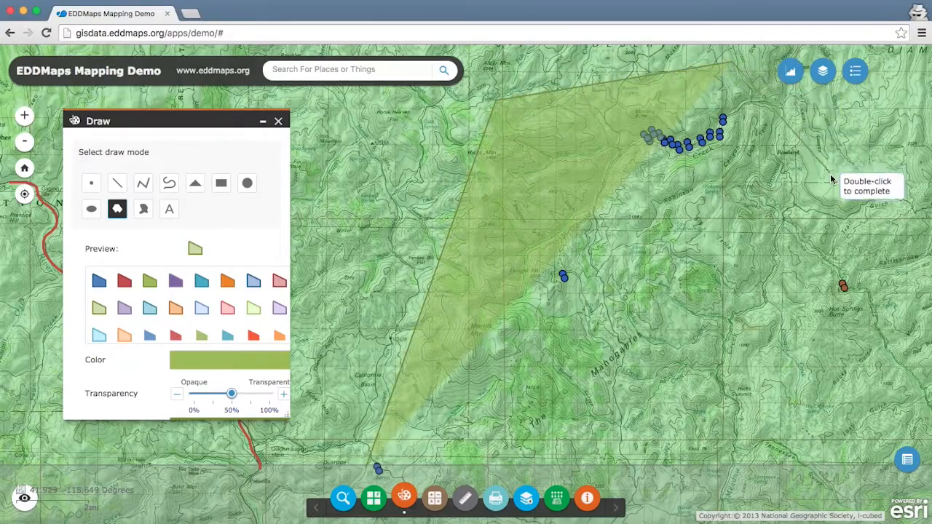
left_click(873, 297)
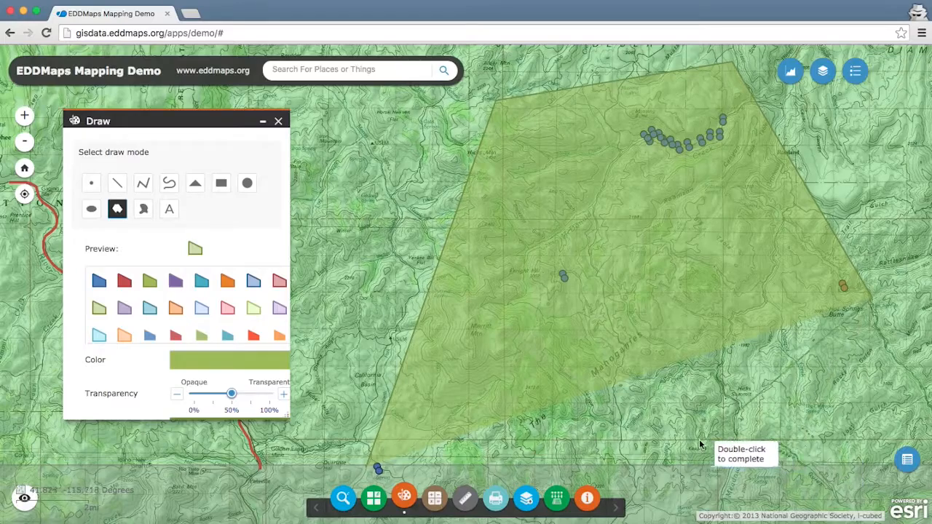
double_click(387, 484)
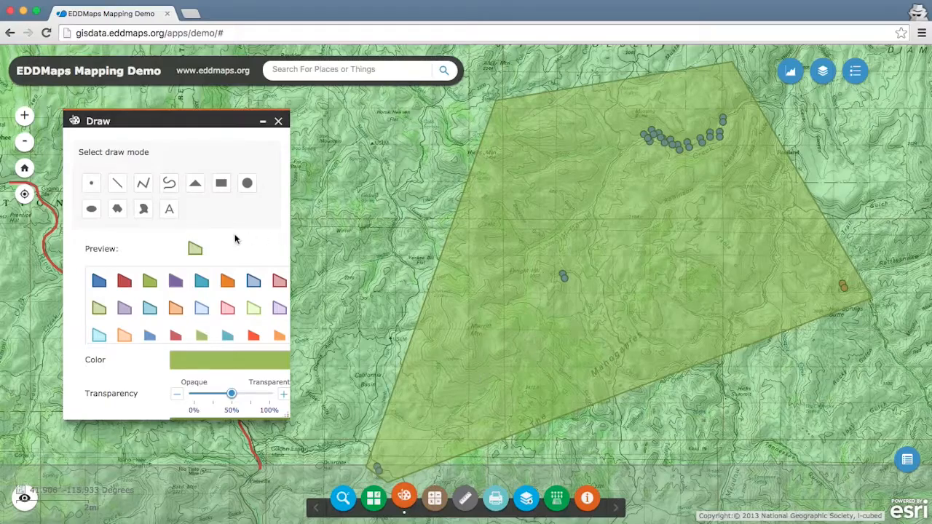
Step: Label the inside of the green polygon with the text "Crew B" in font size 16, and close the Draw tool
left_click(172, 208)
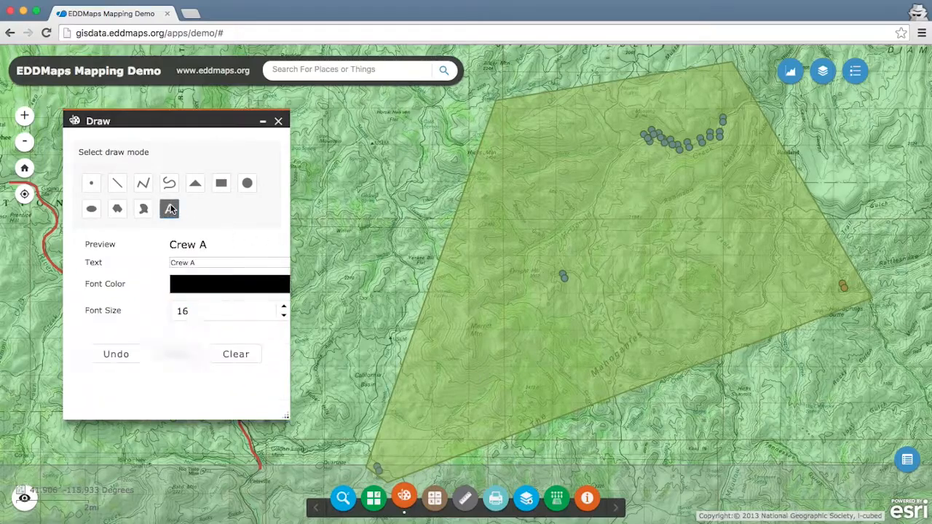
left_click(195, 263)
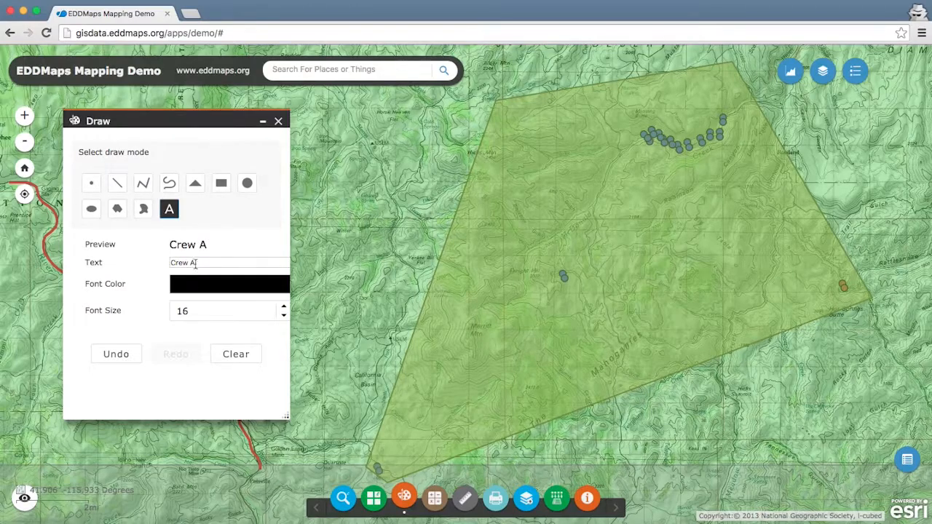
key("BackSpace")
type("B")
left_click(540, 201)
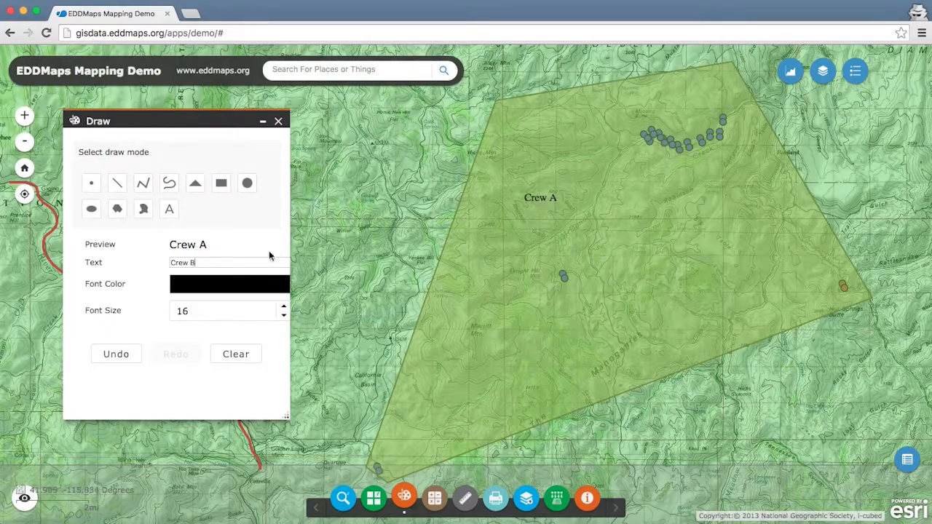
left_click(120, 356)
left_click(169, 209)
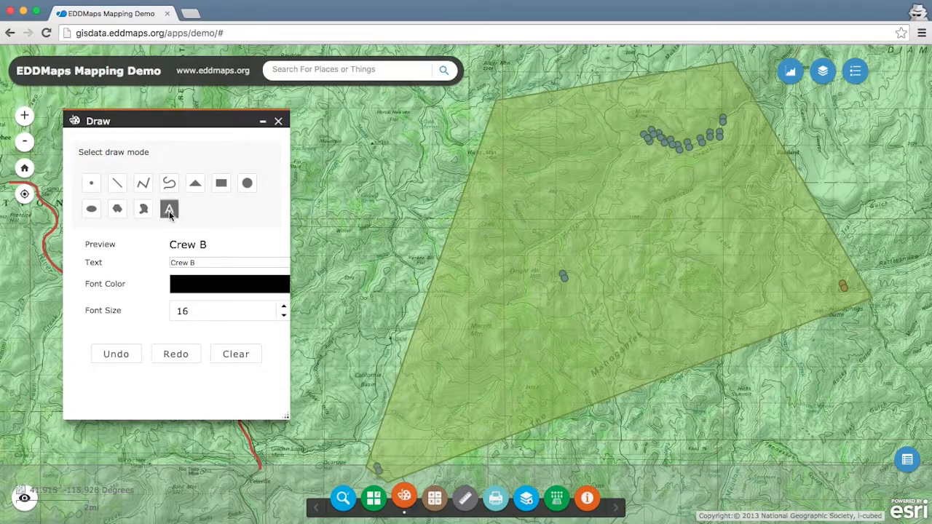
left_click(517, 211)
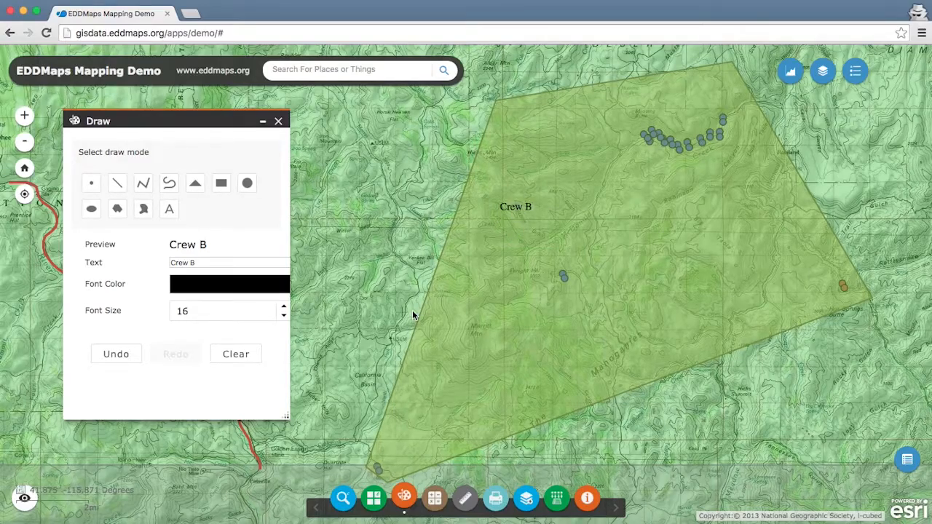
left_click(279, 122)
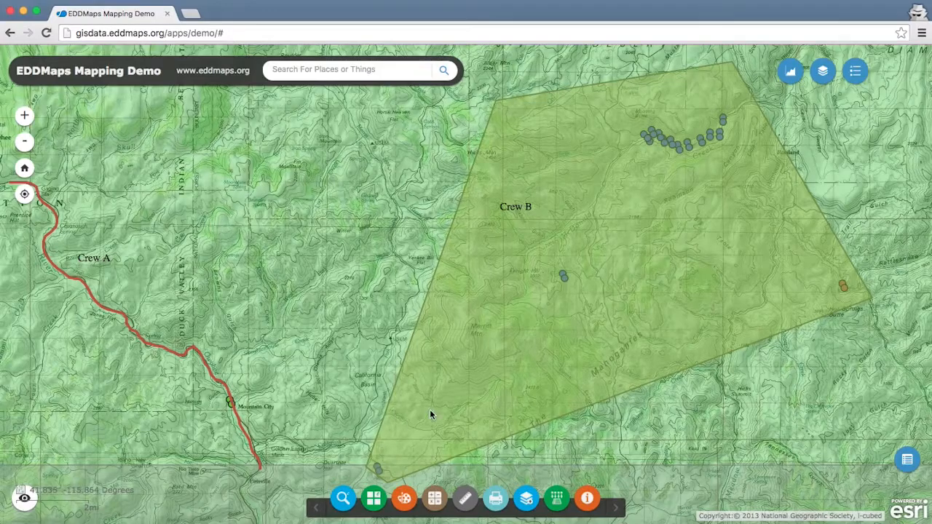
Step: Print the map as an A3 Landscape PDF titled "August Treatment Plan" and open the resulting file
left_click(495, 499)
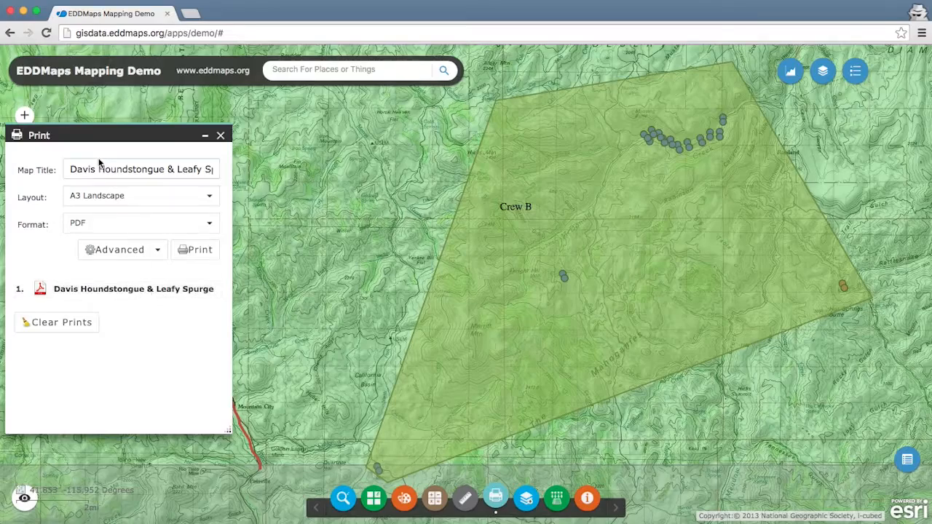
left_click_drag(70, 170, 212, 182)
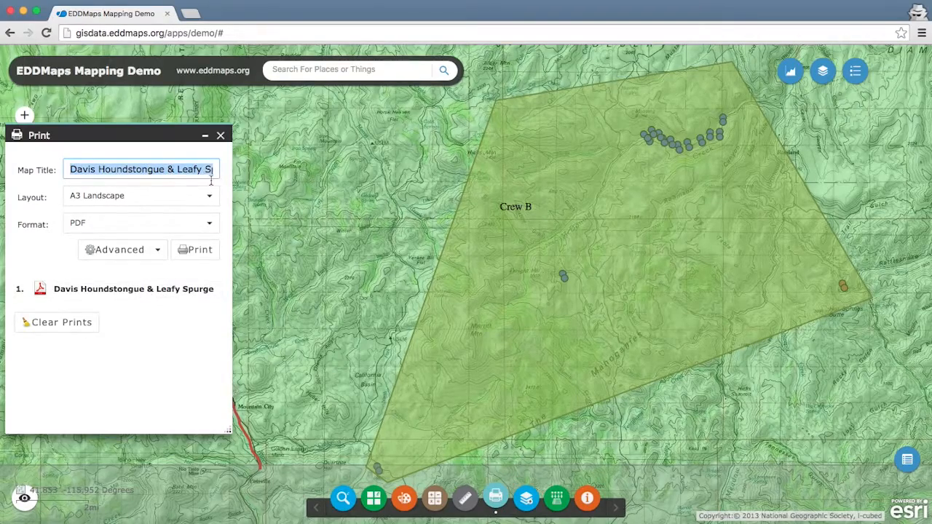
type("Au")
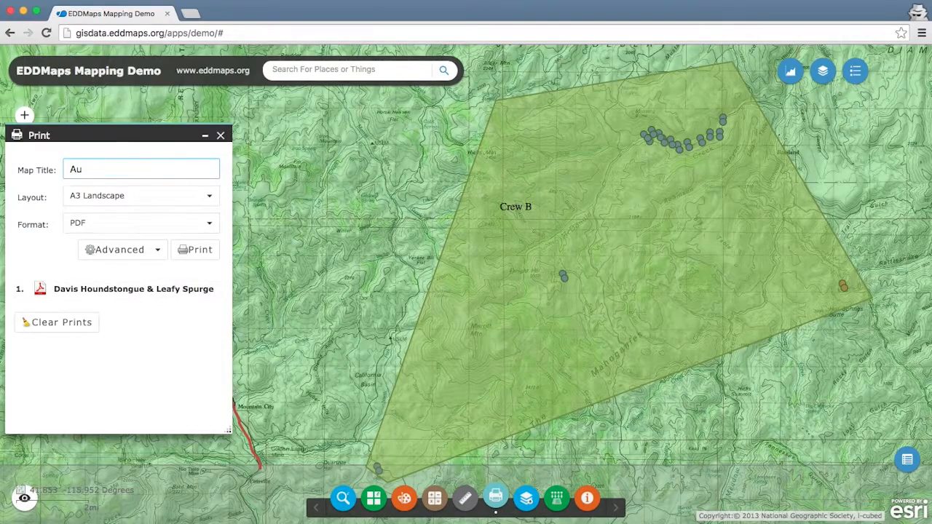
type("gust Treatment Plan")
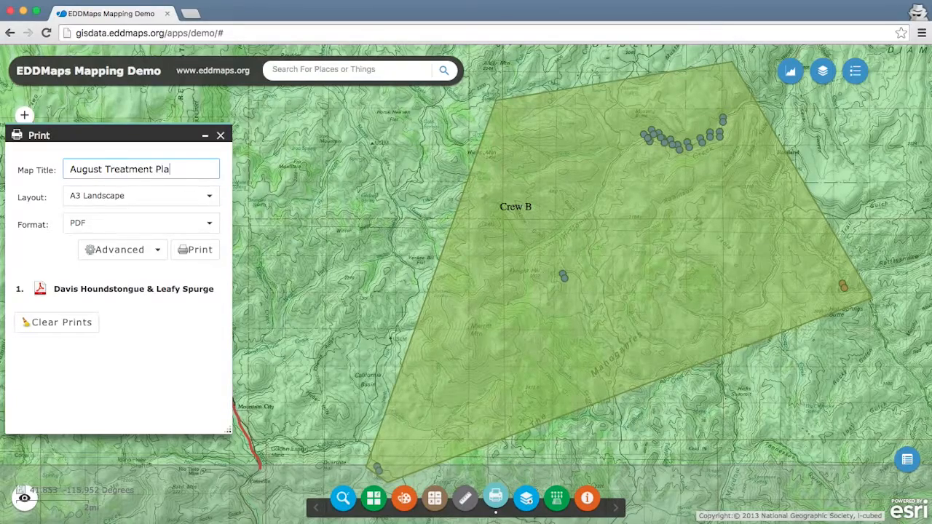
left_click(203, 258)
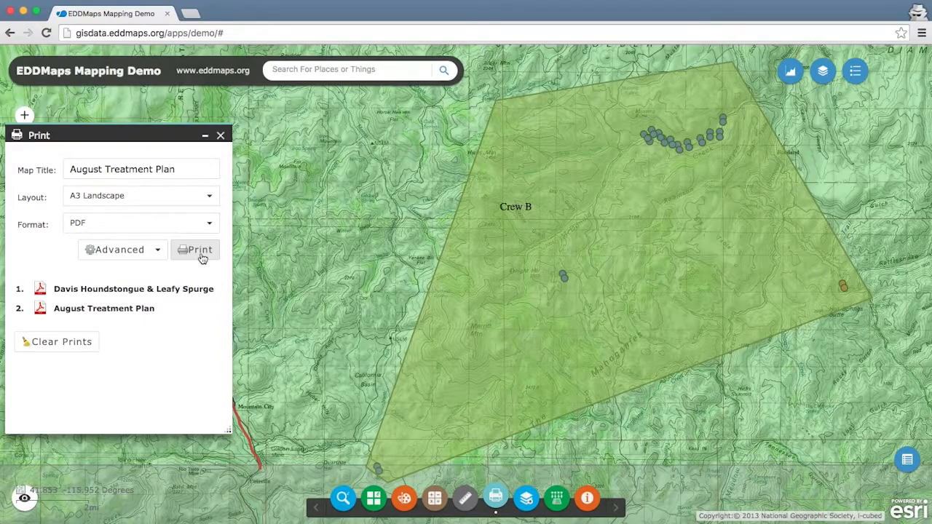
left_click(76, 310)
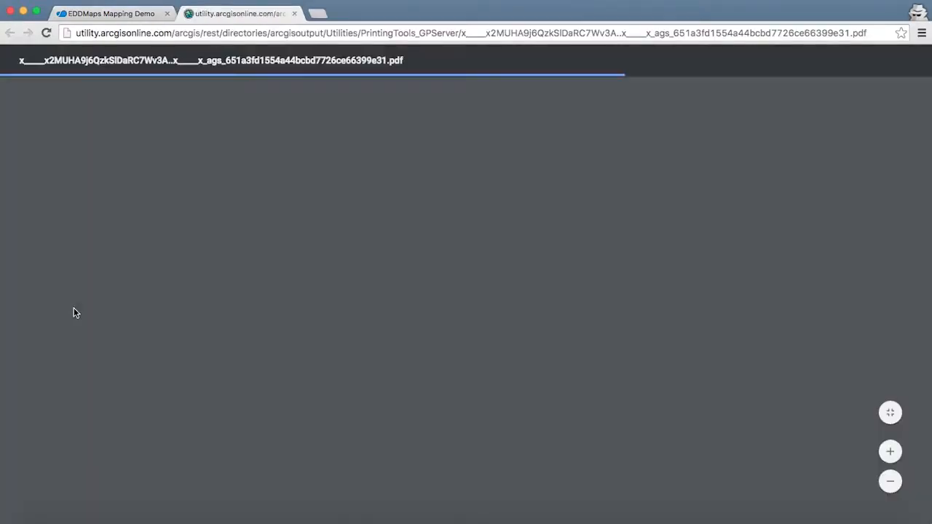